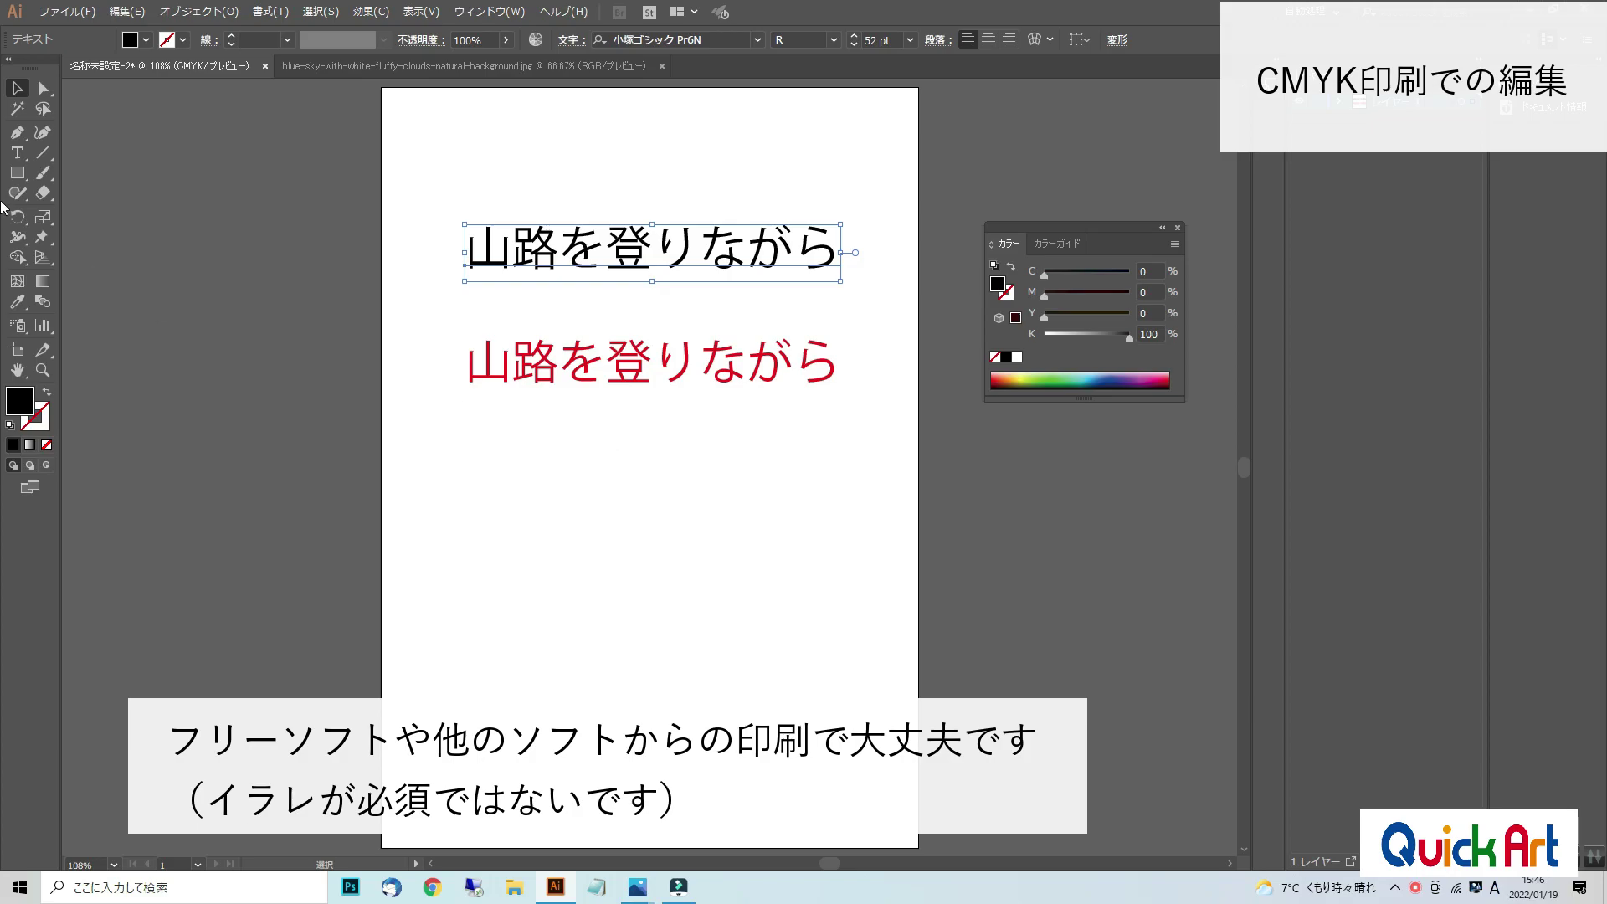
Switch the document color mode to RGB and check the fill values of the red and black text lines
{"action": "left_click", "coordinate": [73, 19]}
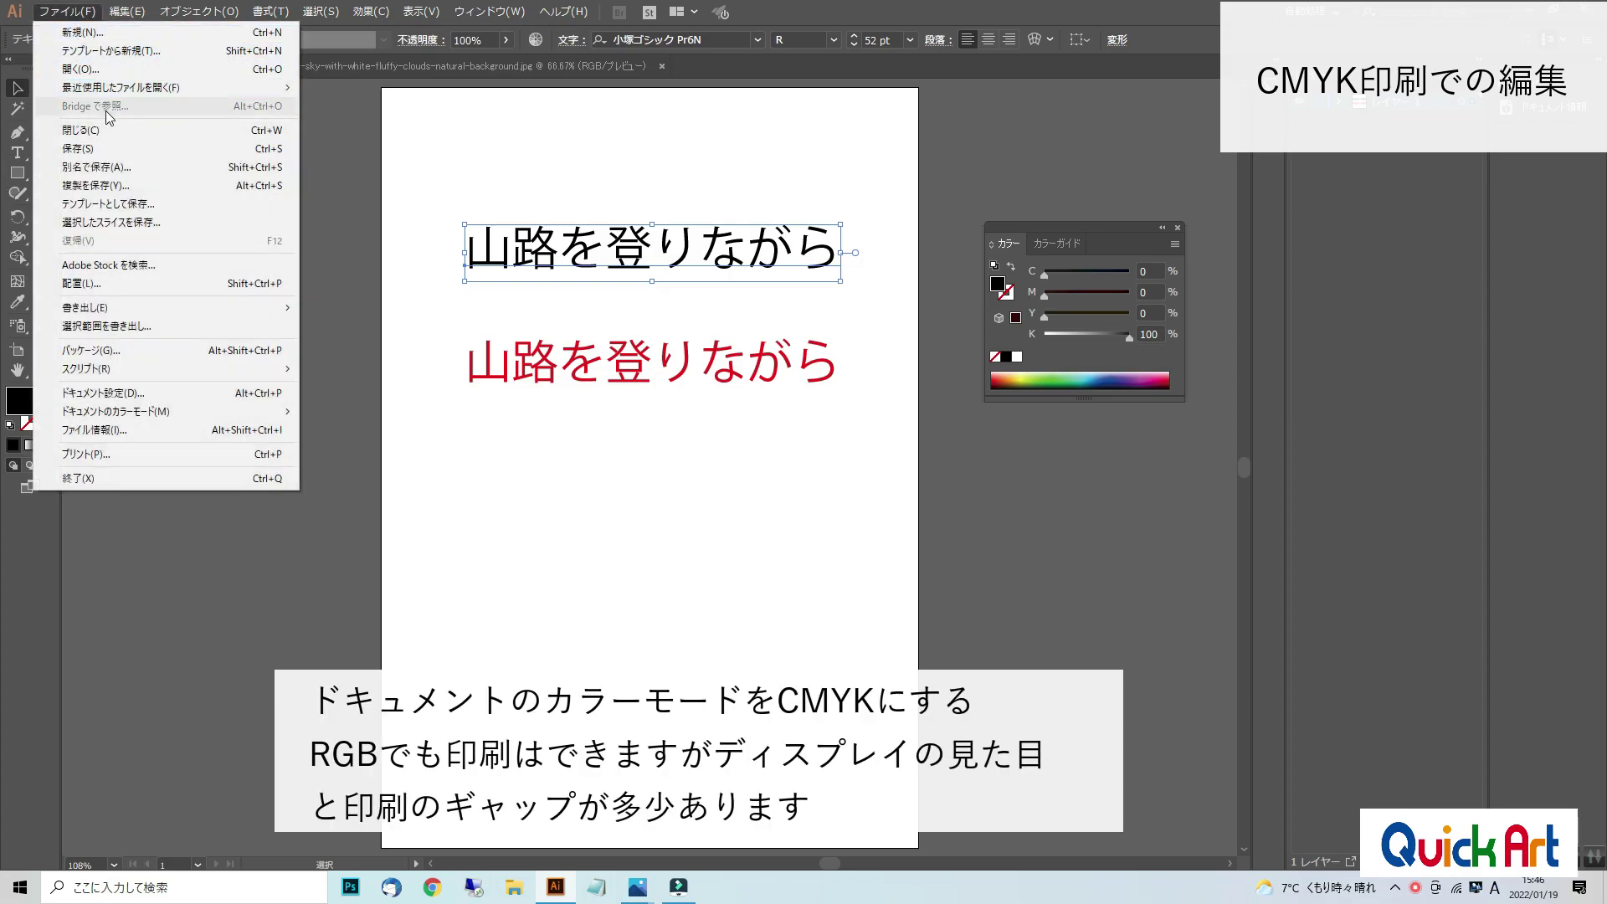
{"action": "mouse_move", "coordinate": [231, 411]}
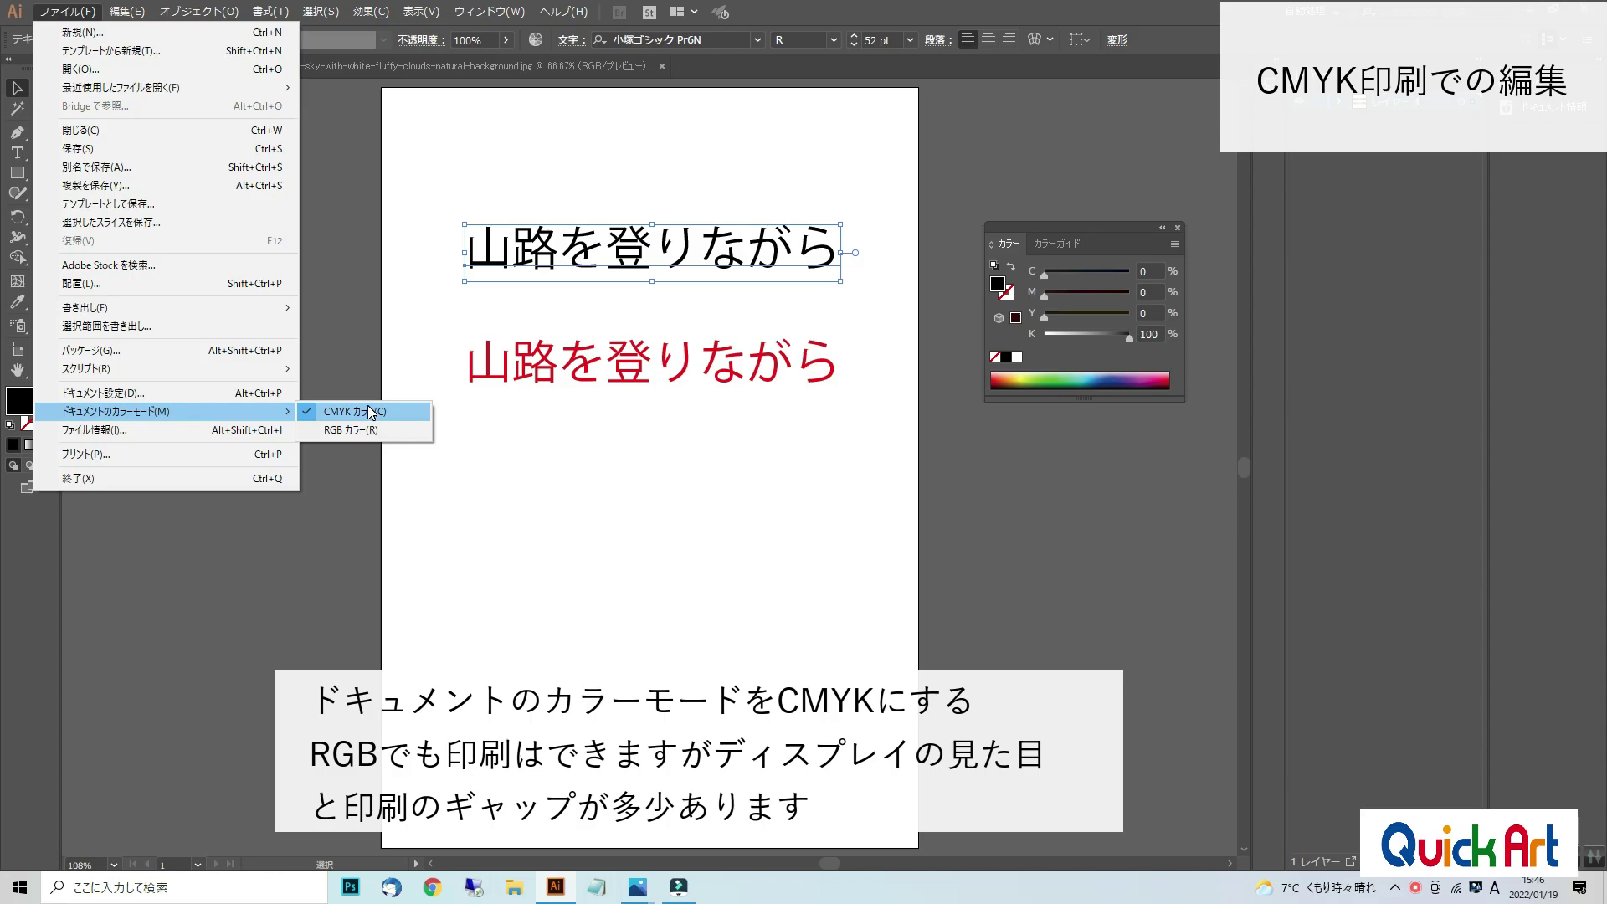
{"action": "left_click", "coordinate": [370, 430]}
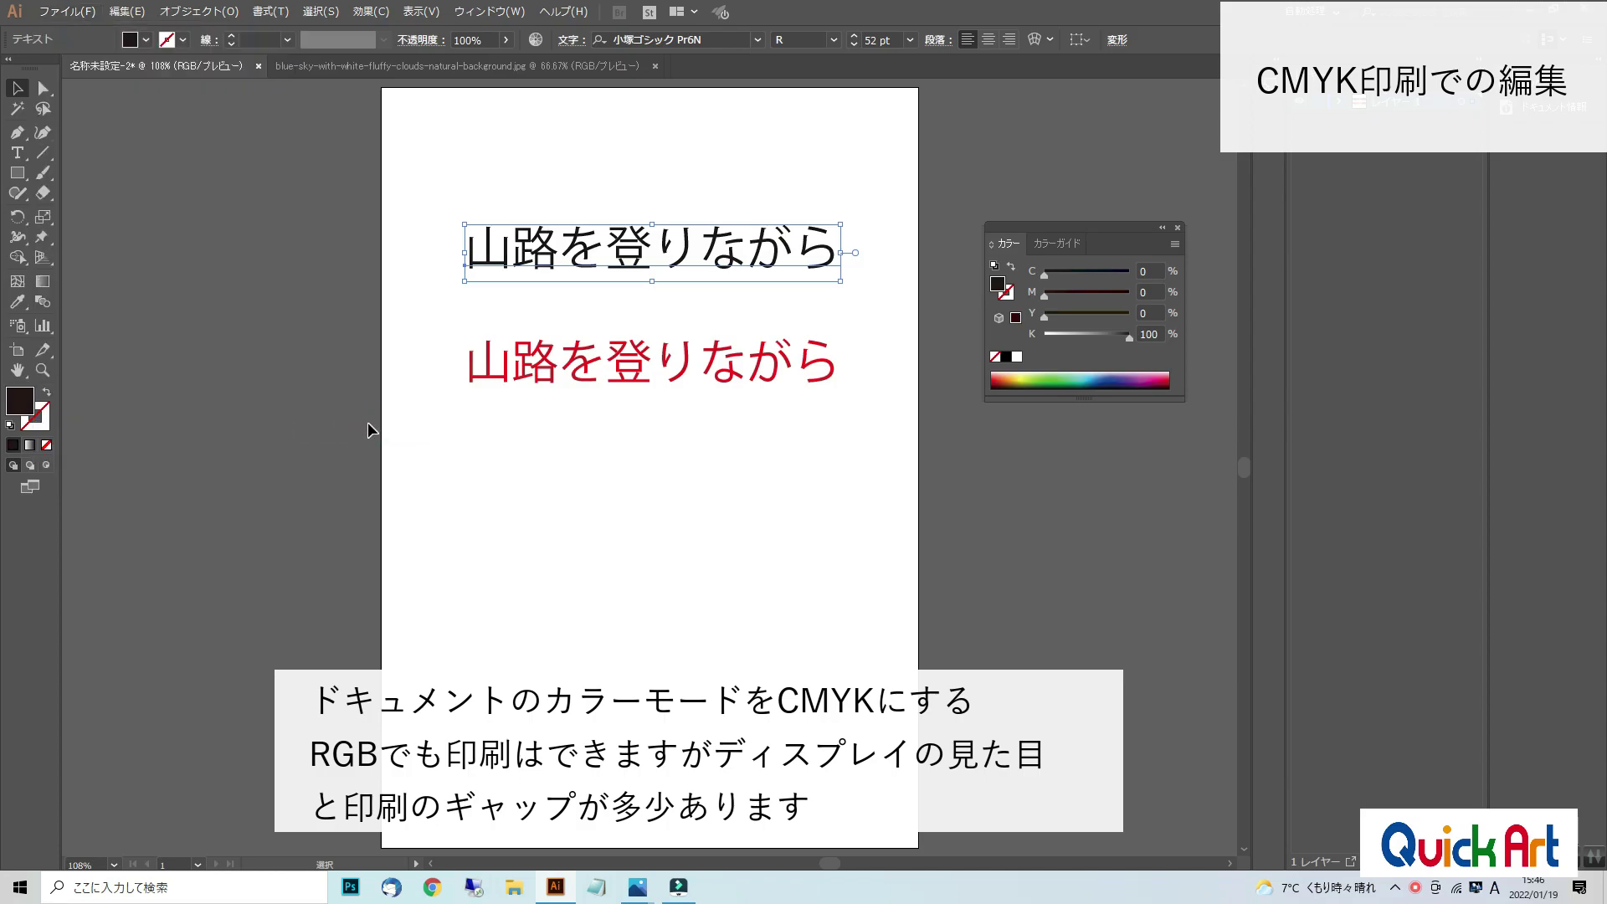
{"action": "left_click", "coordinate": [504, 365]}
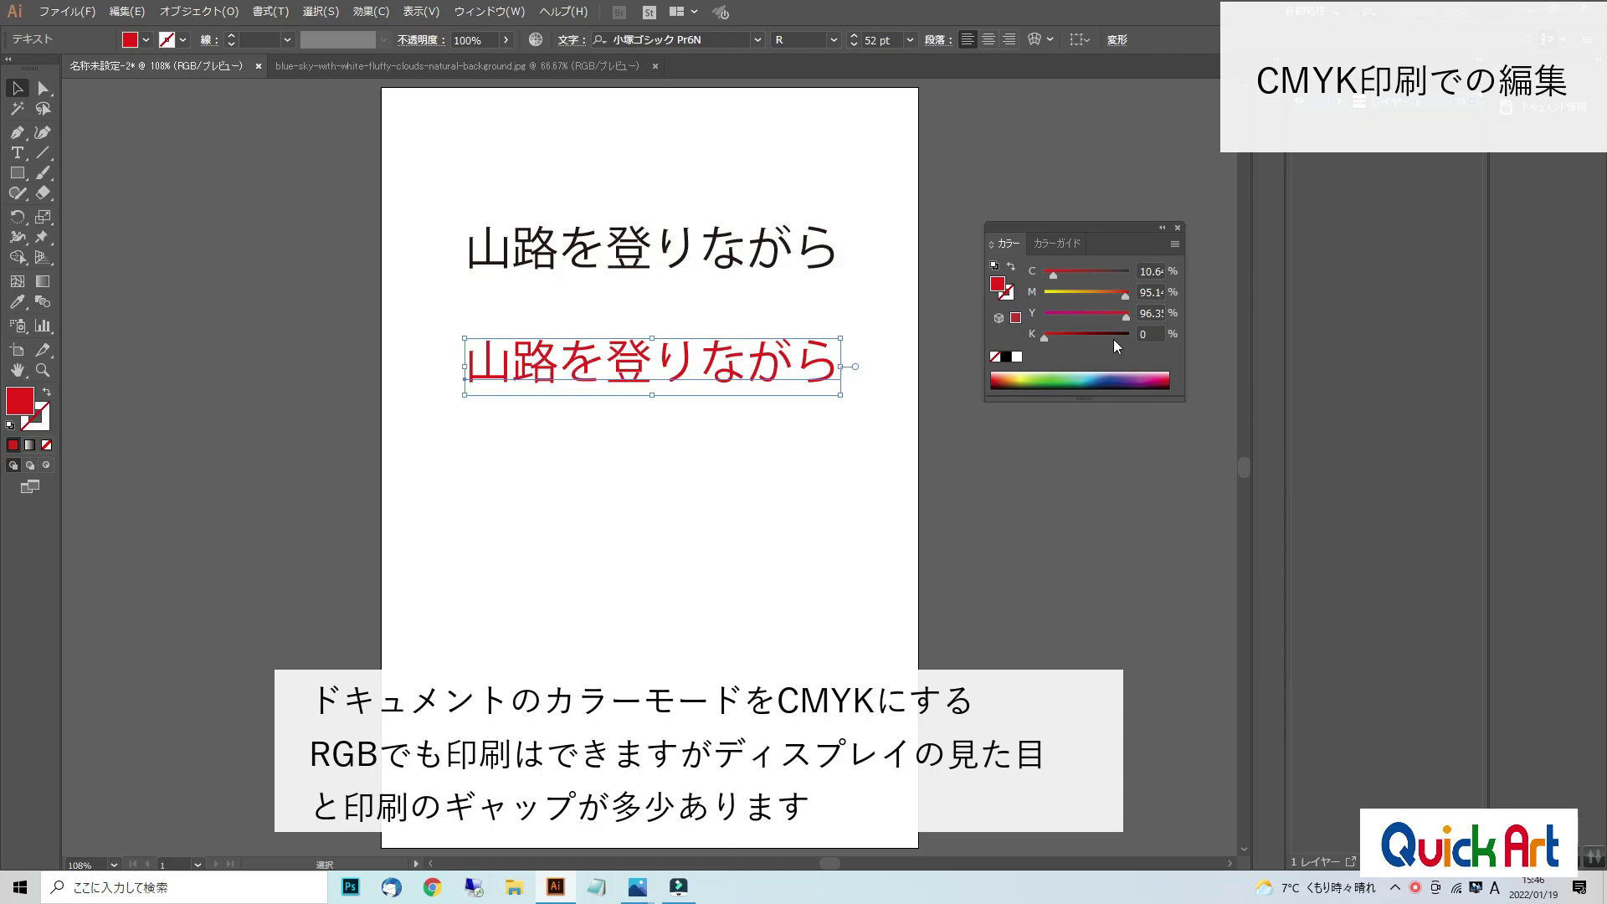
{"action": "left_click", "coordinate": [771, 265]}
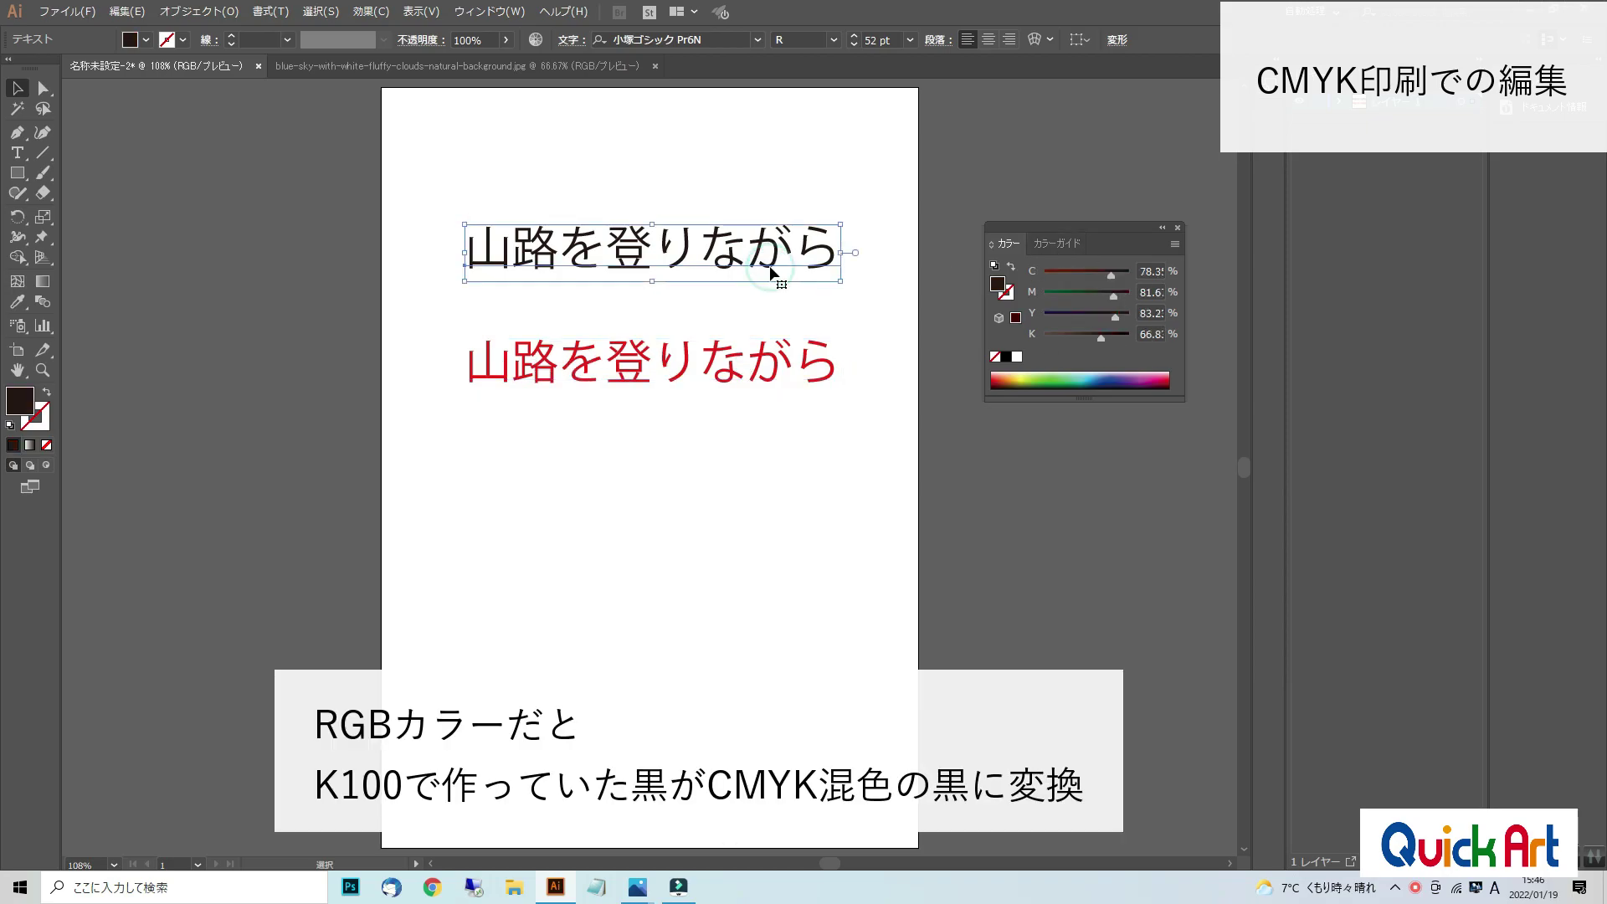
{"action": "left_click", "coordinate": [658, 348], "text": "shift"}
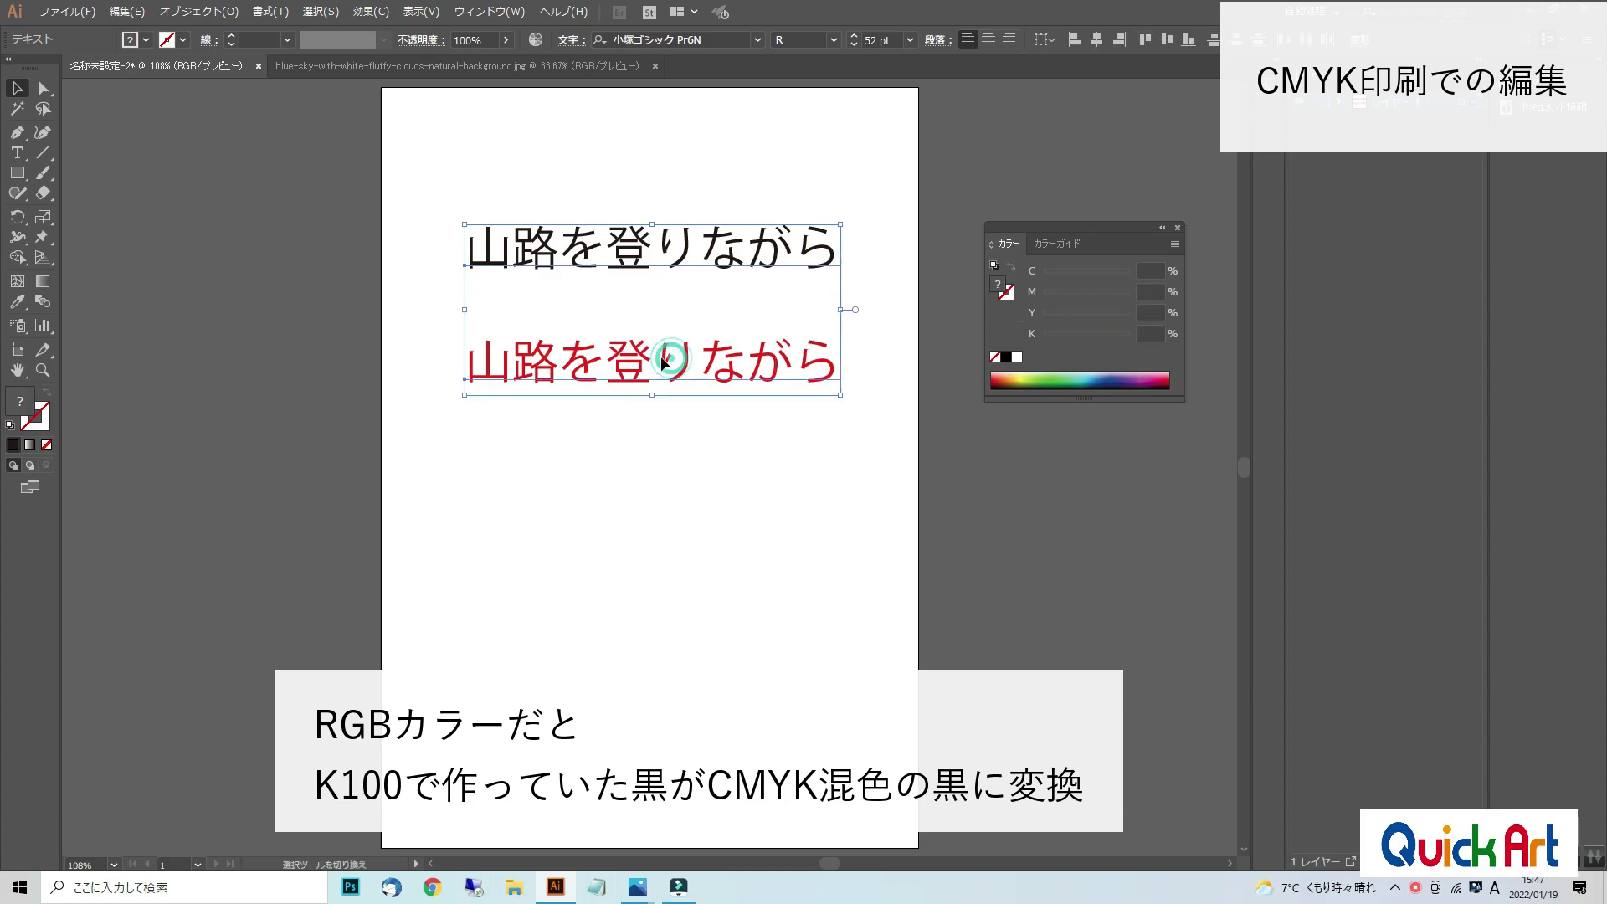
Set the document color mode to CMYK and fill the upper text line with pure black, K 100%
{"action": "left_click", "coordinate": [67, 12]}
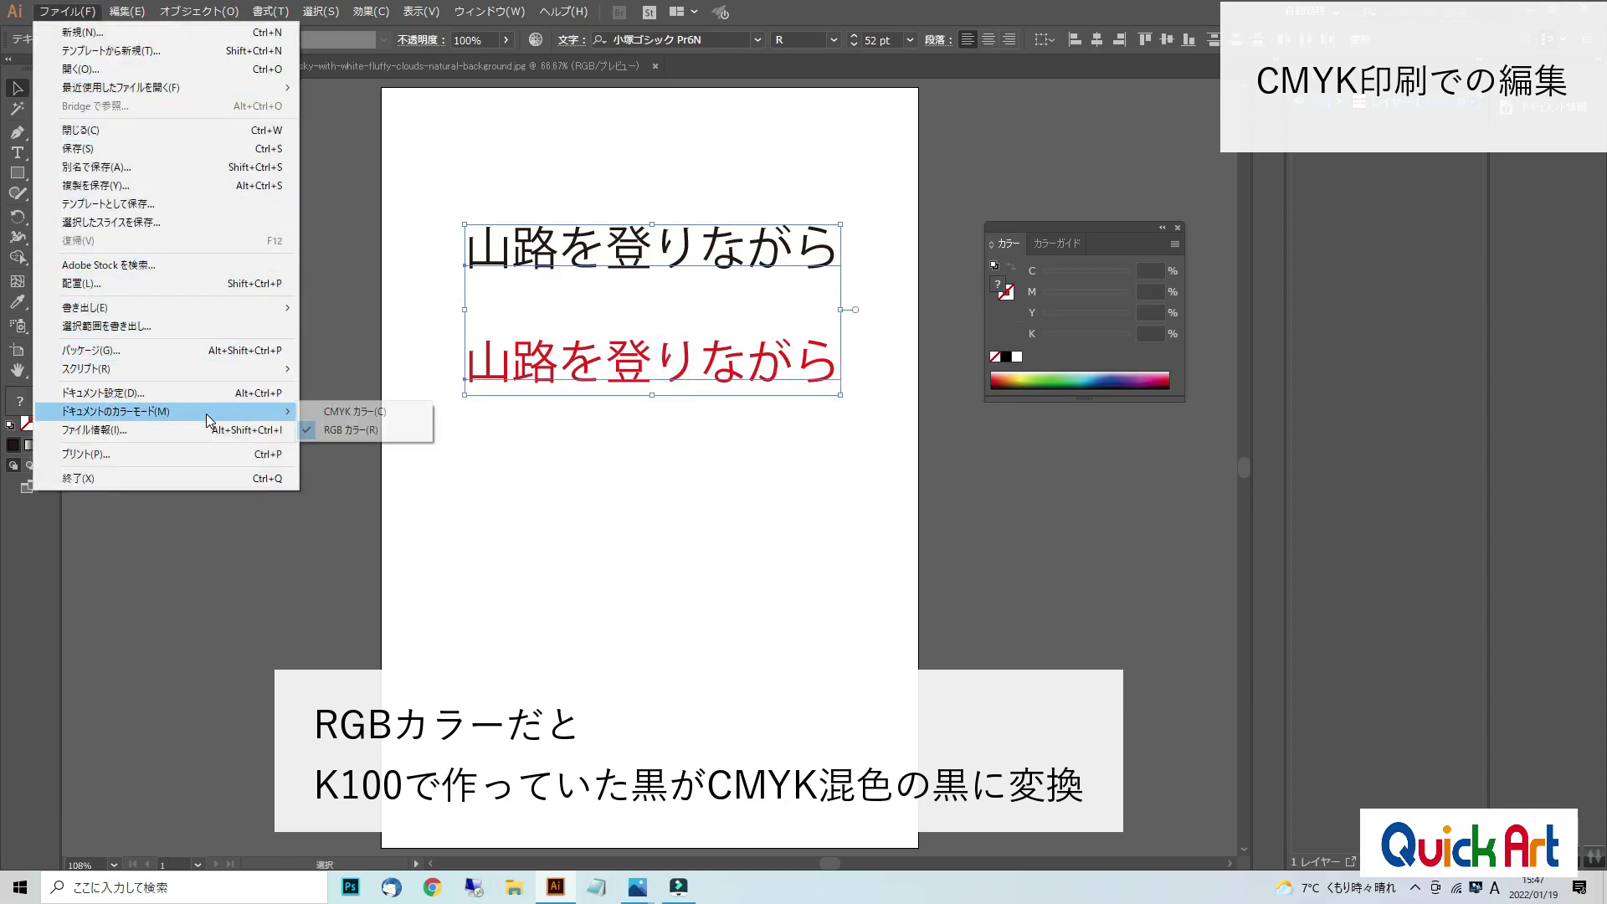
{"action": "left_click", "coordinate": [352, 411]}
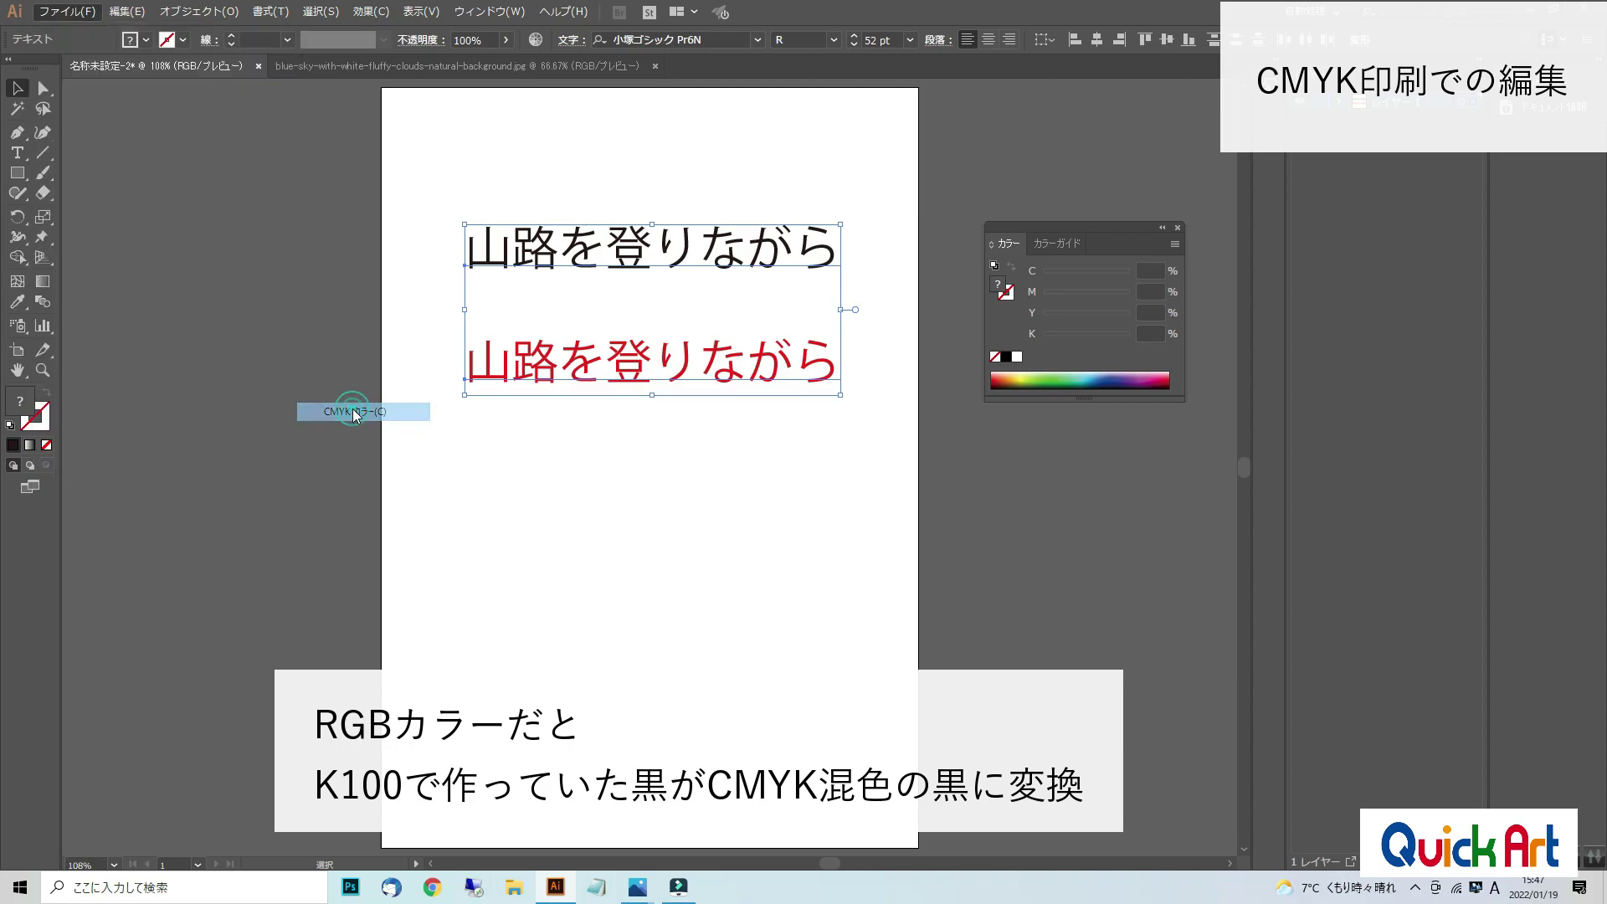
{"action": "left_click", "coordinate": [606, 432]}
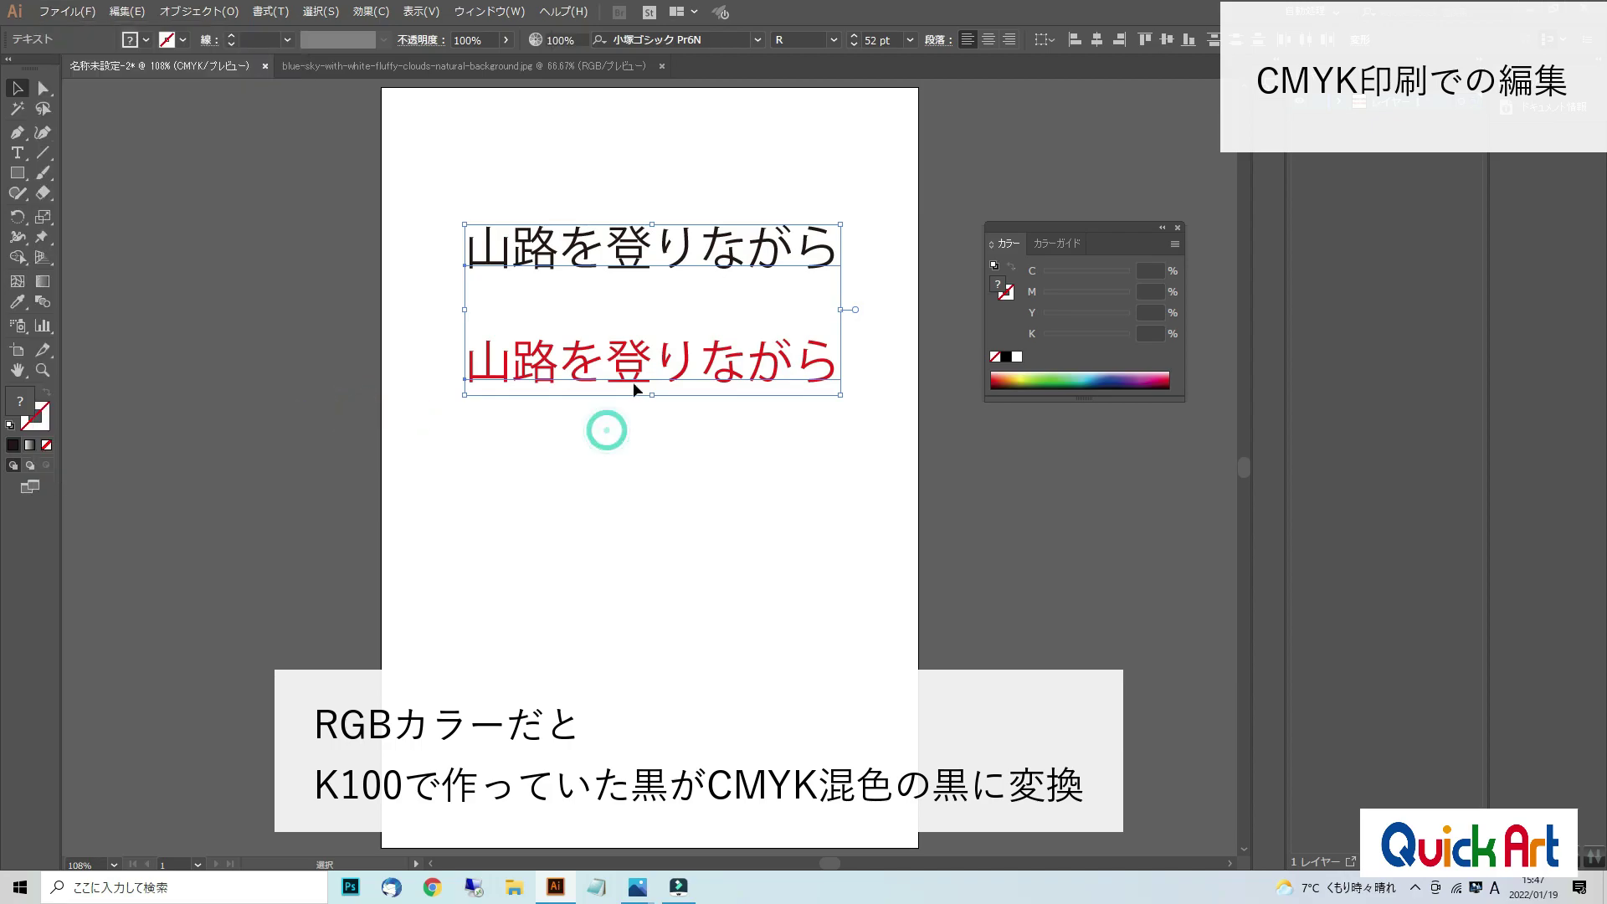
{"action": "left_click", "coordinate": [673, 269]}
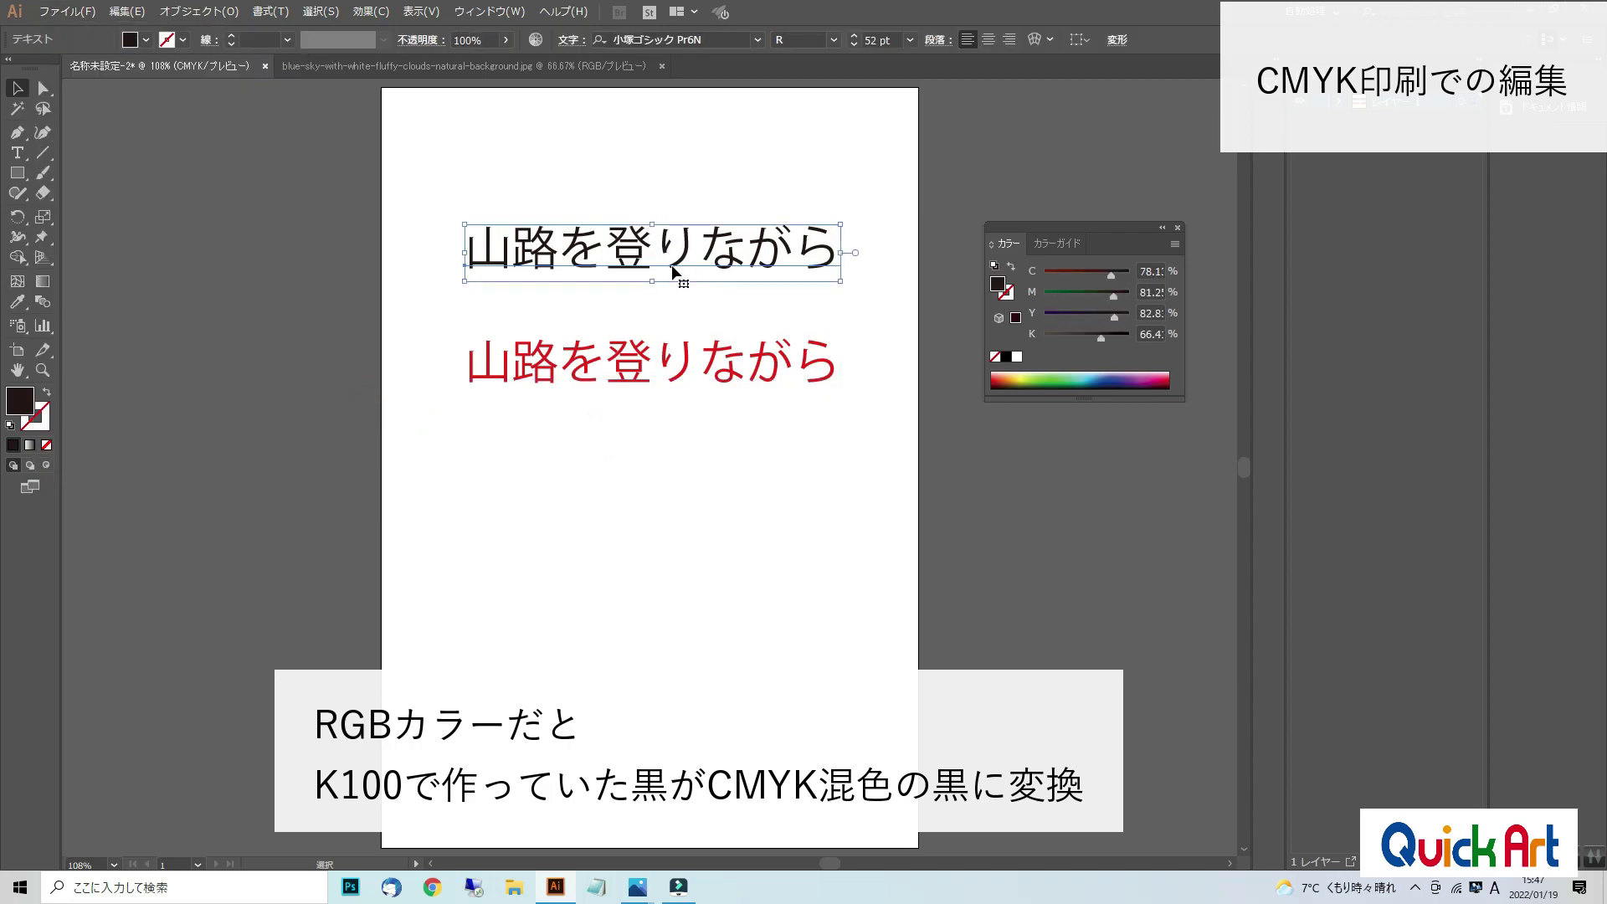
{"action": "left_click", "coordinate": [1006, 357]}
Set the cyan value of the red text line's fill to 0%
{"action": "left_click", "coordinate": [833, 362]}
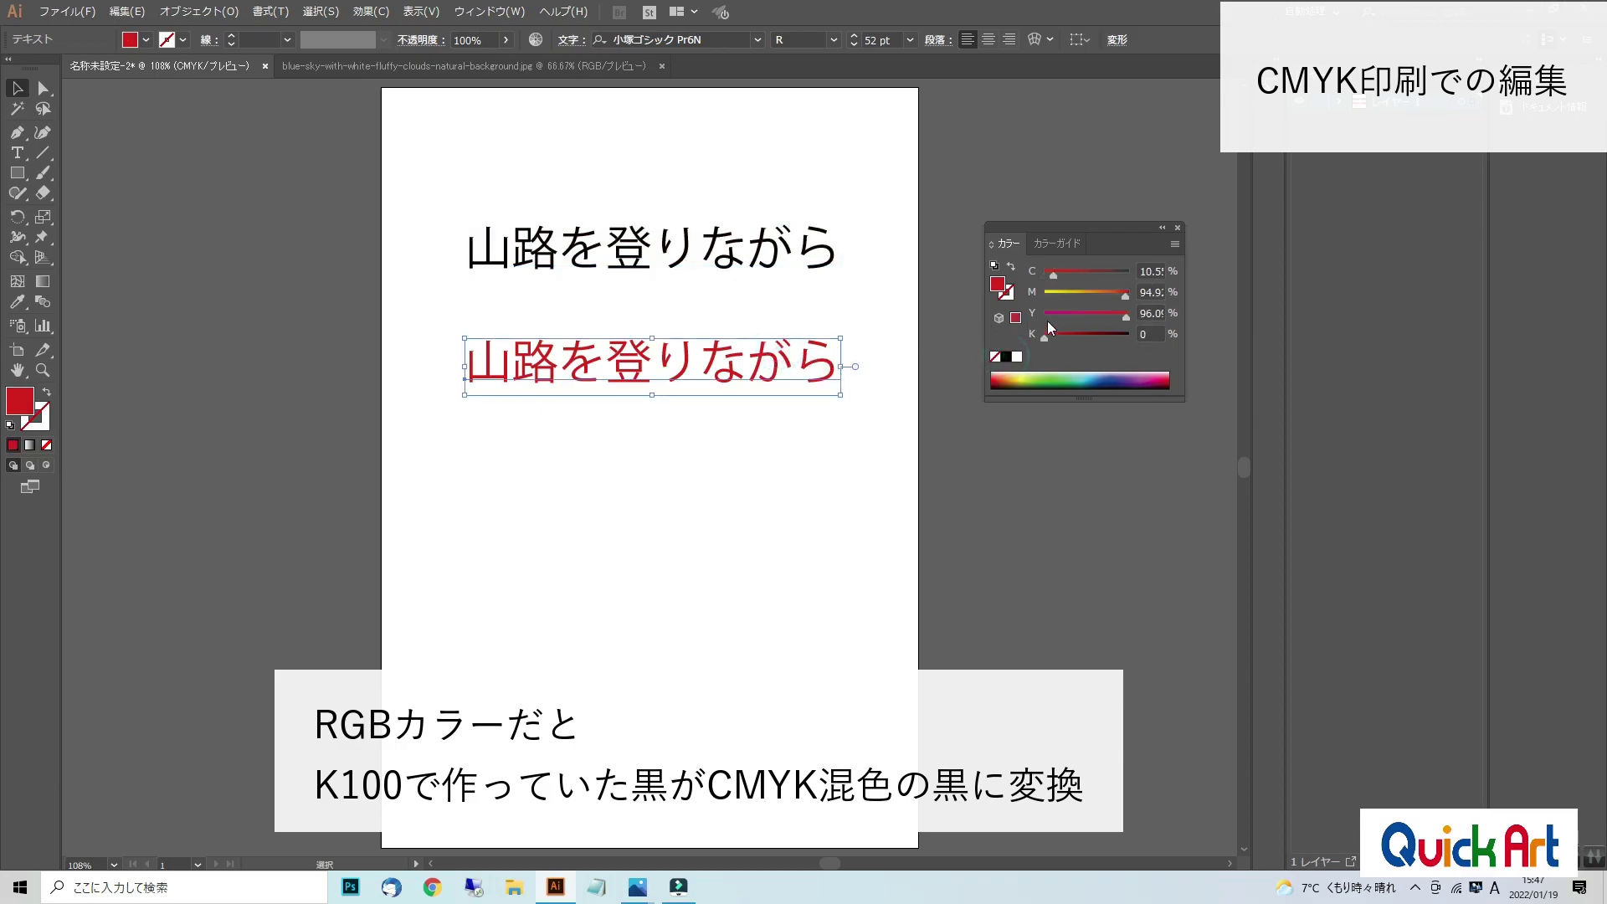
{"action": "left_click", "coordinate": [147, 40]}
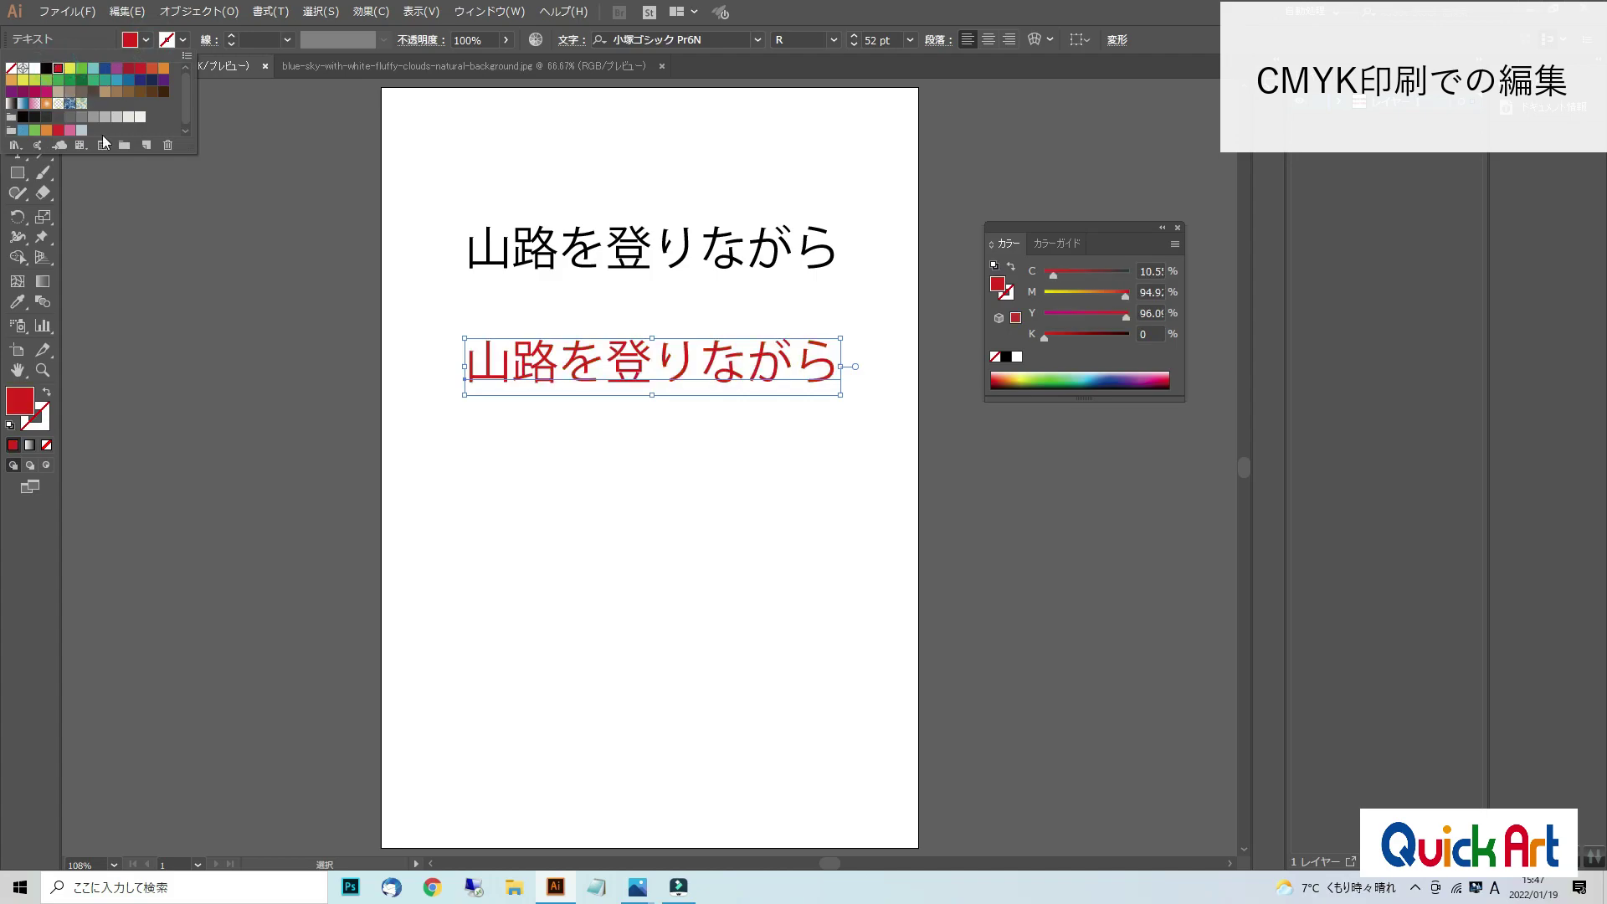
{"action": "left_click", "coordinate": [205, 346]}
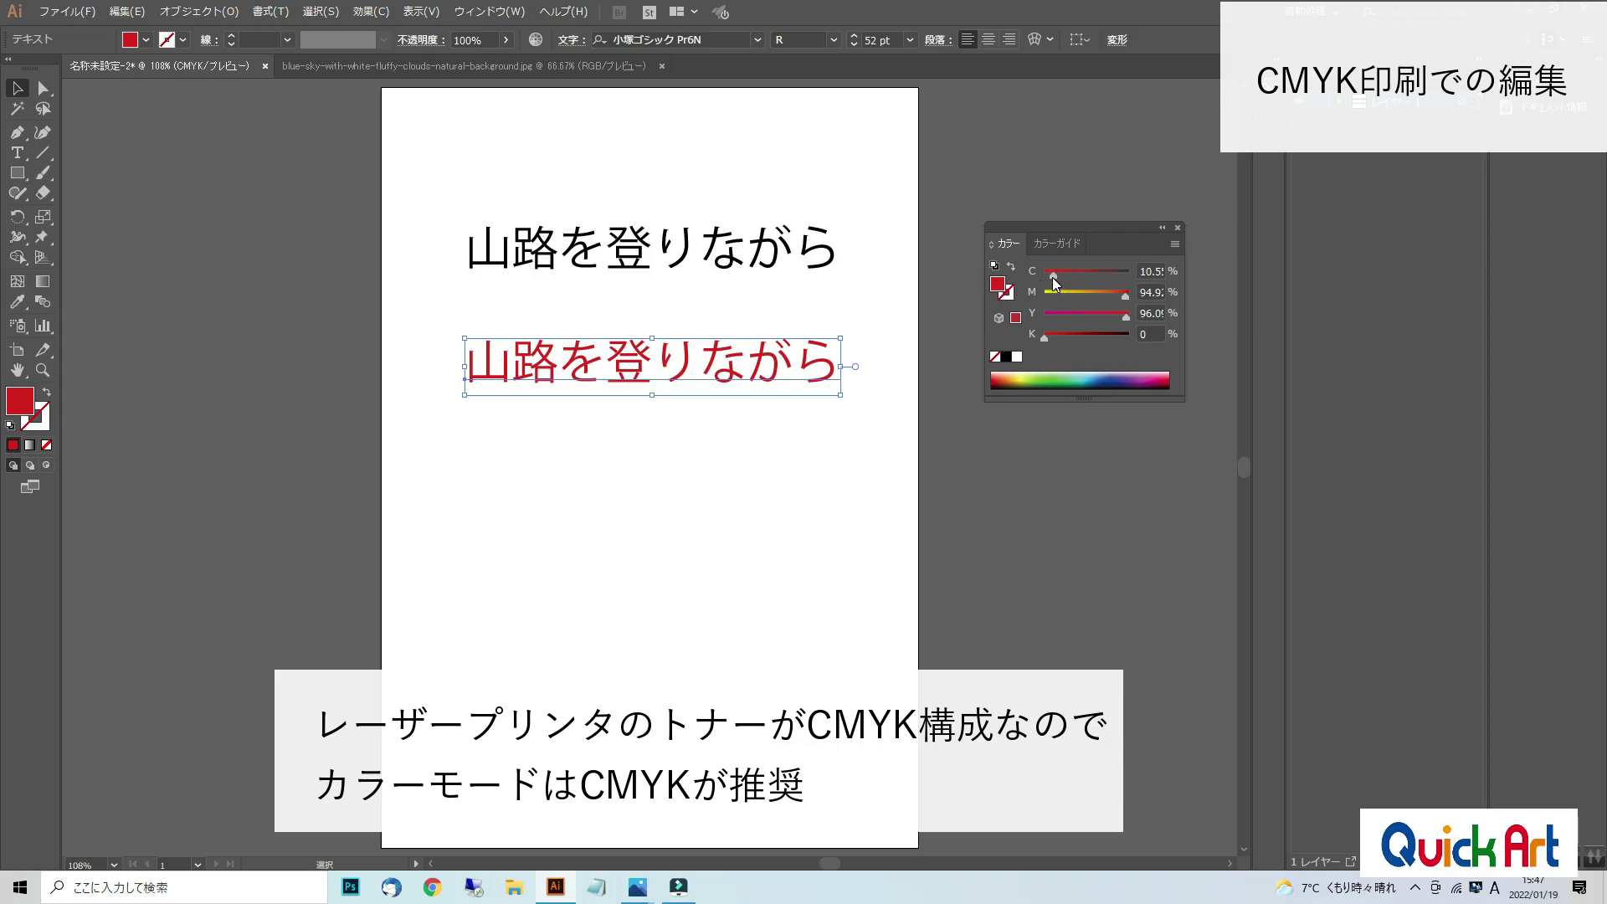
{"action": "left_click_drag", "start_coordinate": [1053, 273], "coordinate": [1044, 273]}
{"action": "left_click", "coordinate": [695, 449]}
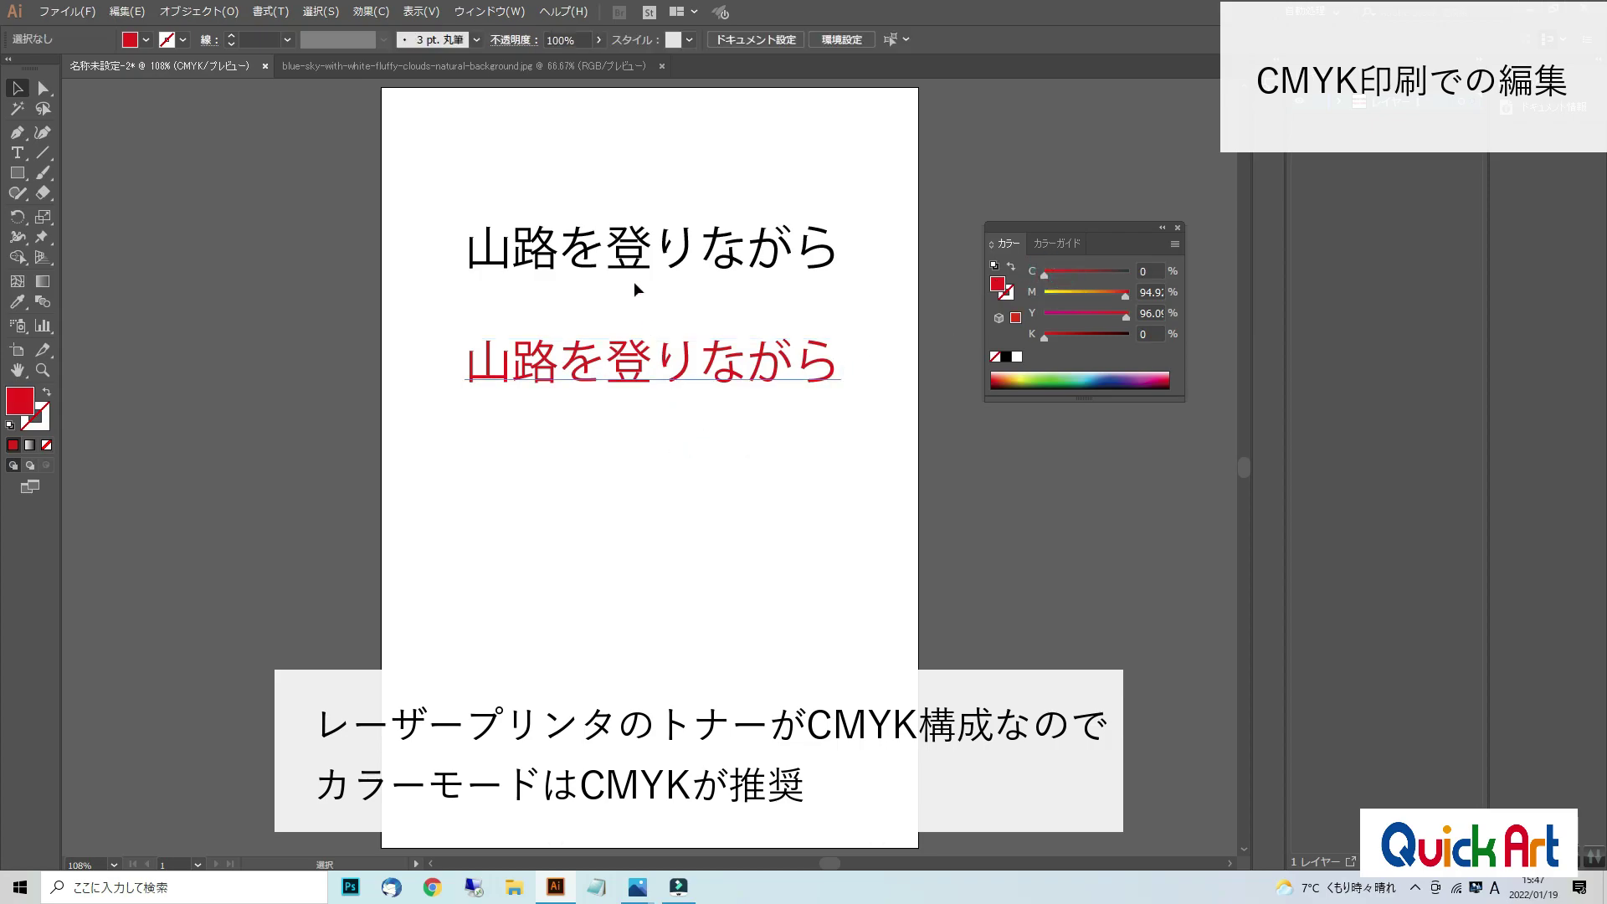
Check the CMYK fill percentages of the black text line and the red text line
{"action": "left_click", "coordinate": [633, 263]}
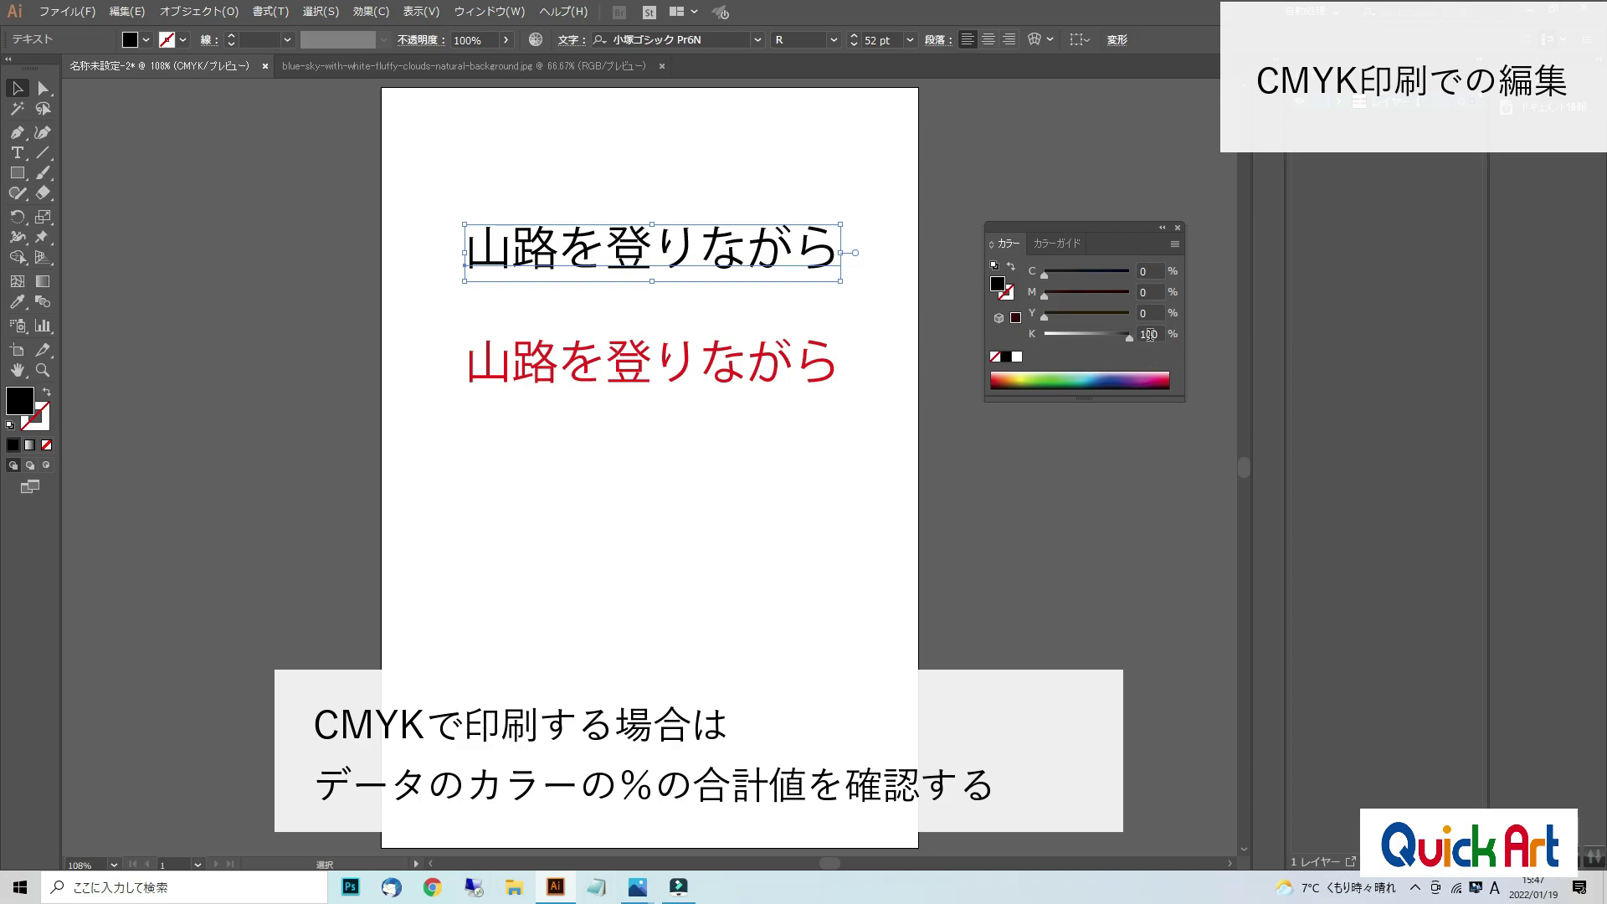
{"action": "left_click", "coordinate": [743, 370]}
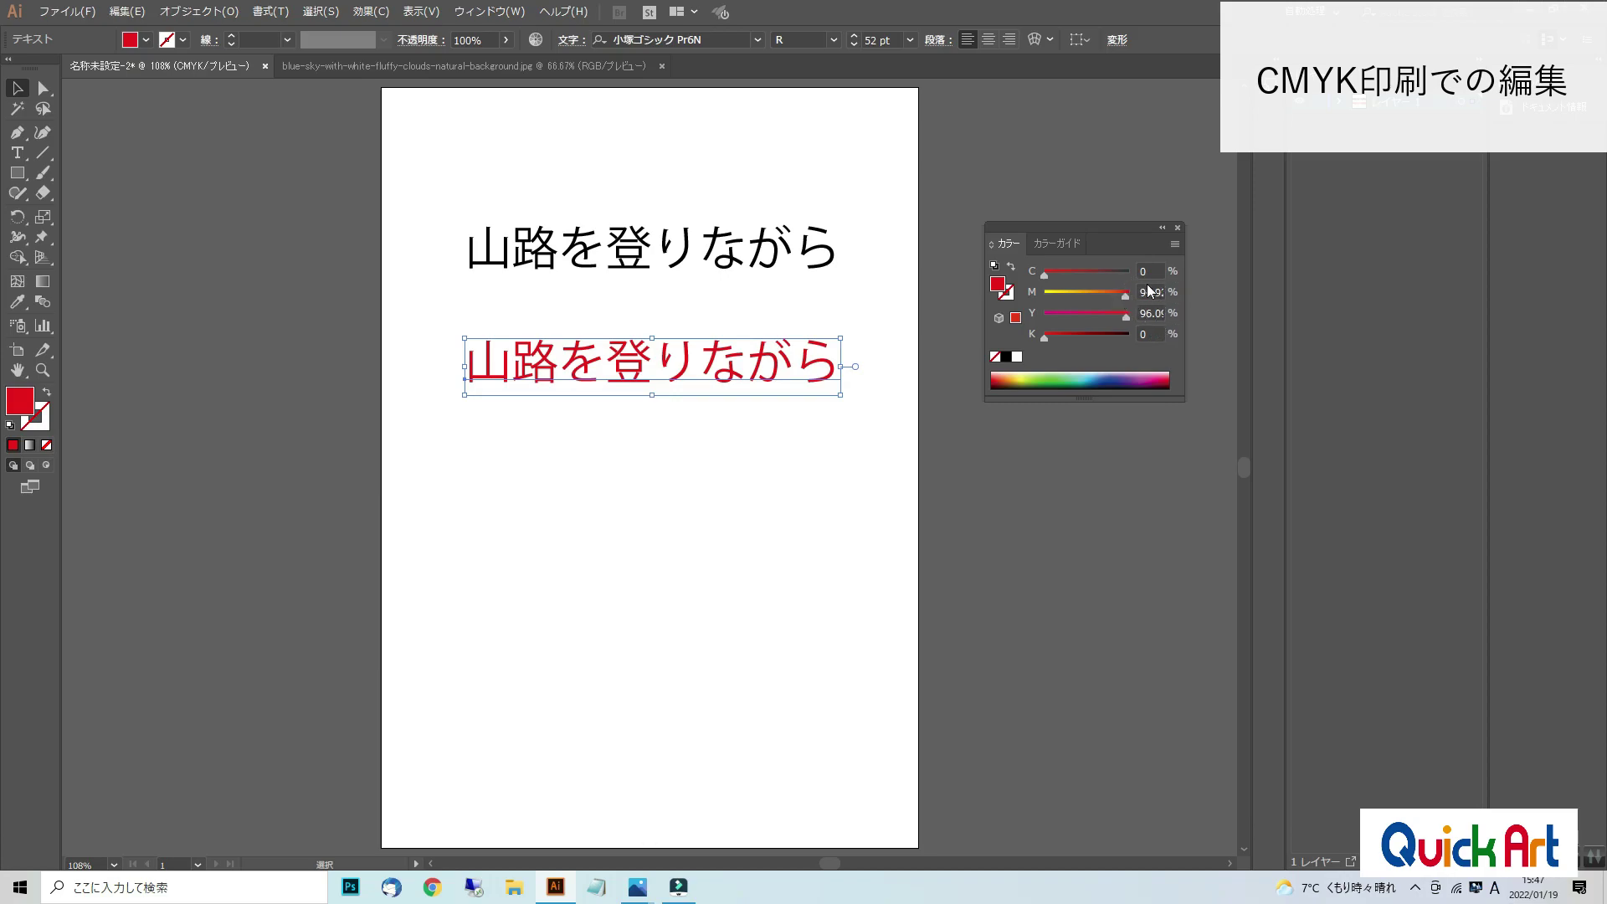
{"action": "left_click", "coordinate": [770, 438]}
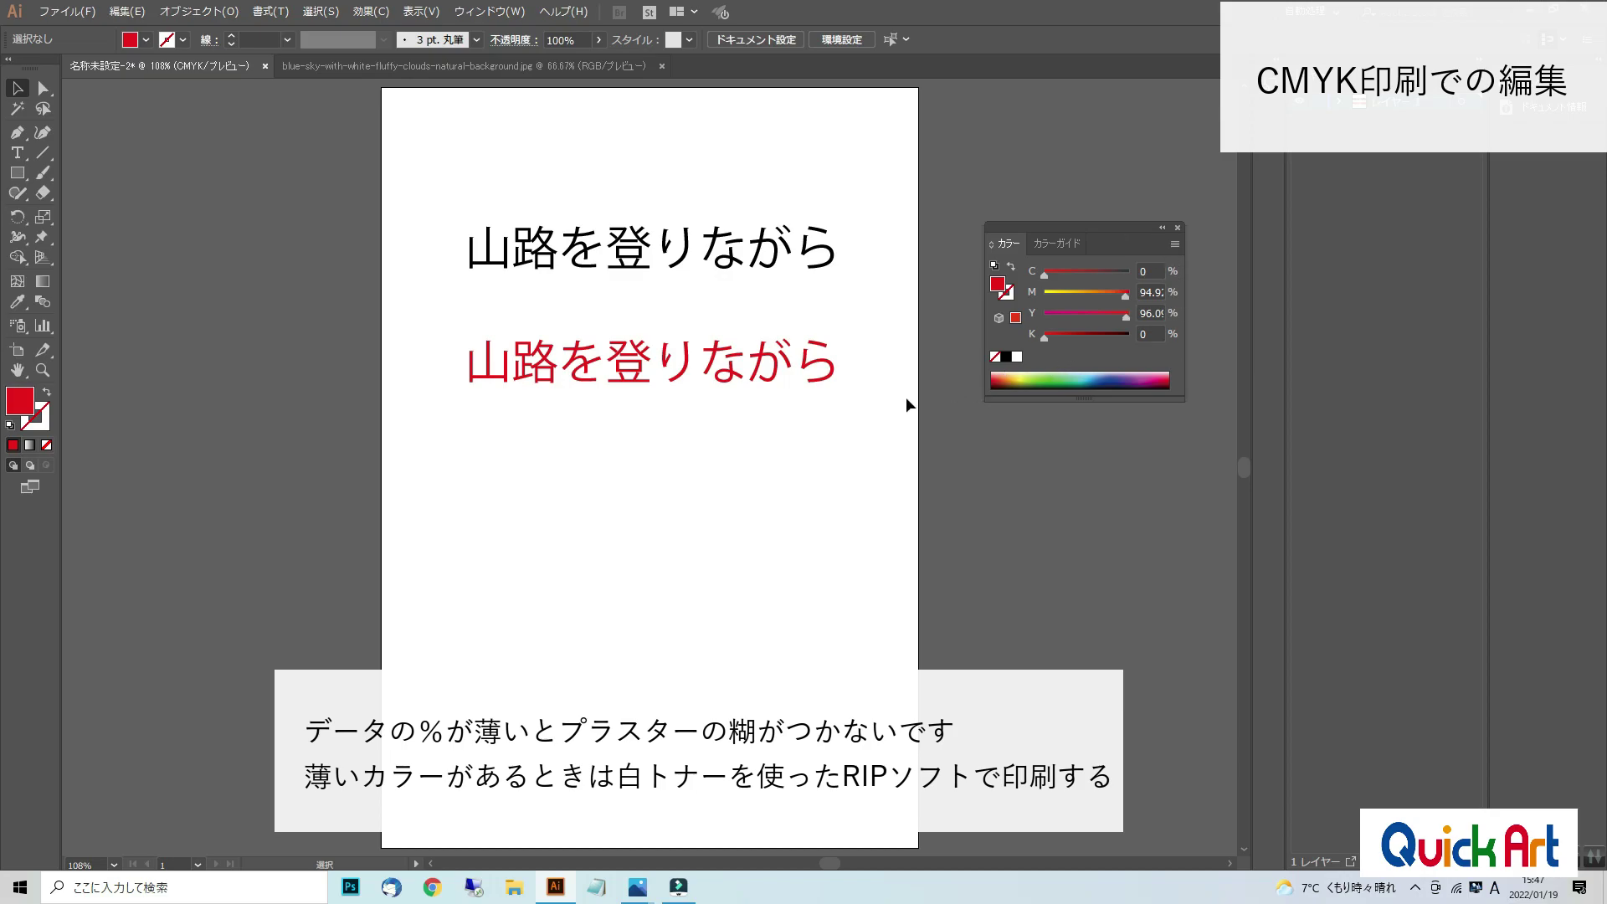
Lighten the red text line's fill to pale pink with magenta 28% and yellow 0%
{"action": "left_click", "coordinate": [775, 374]}
{"action": "left_click", "coordinate": [1123, 294]}
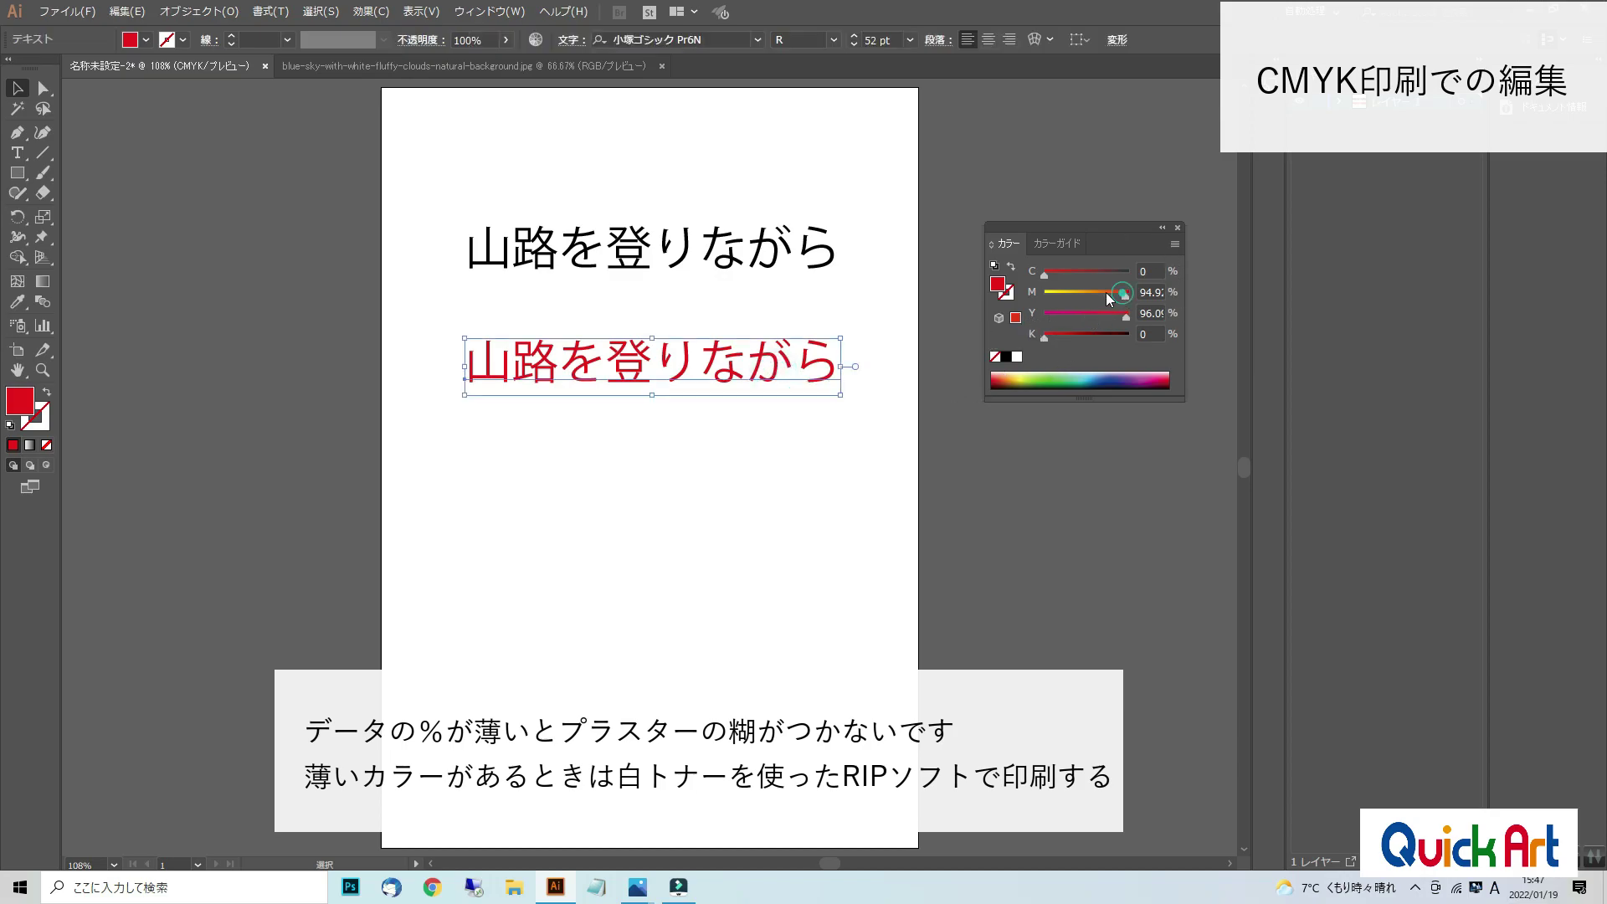
{"action": "left_click_drag", "start_coordinate": [1107, 293], "coordinate": [1042, 318]}
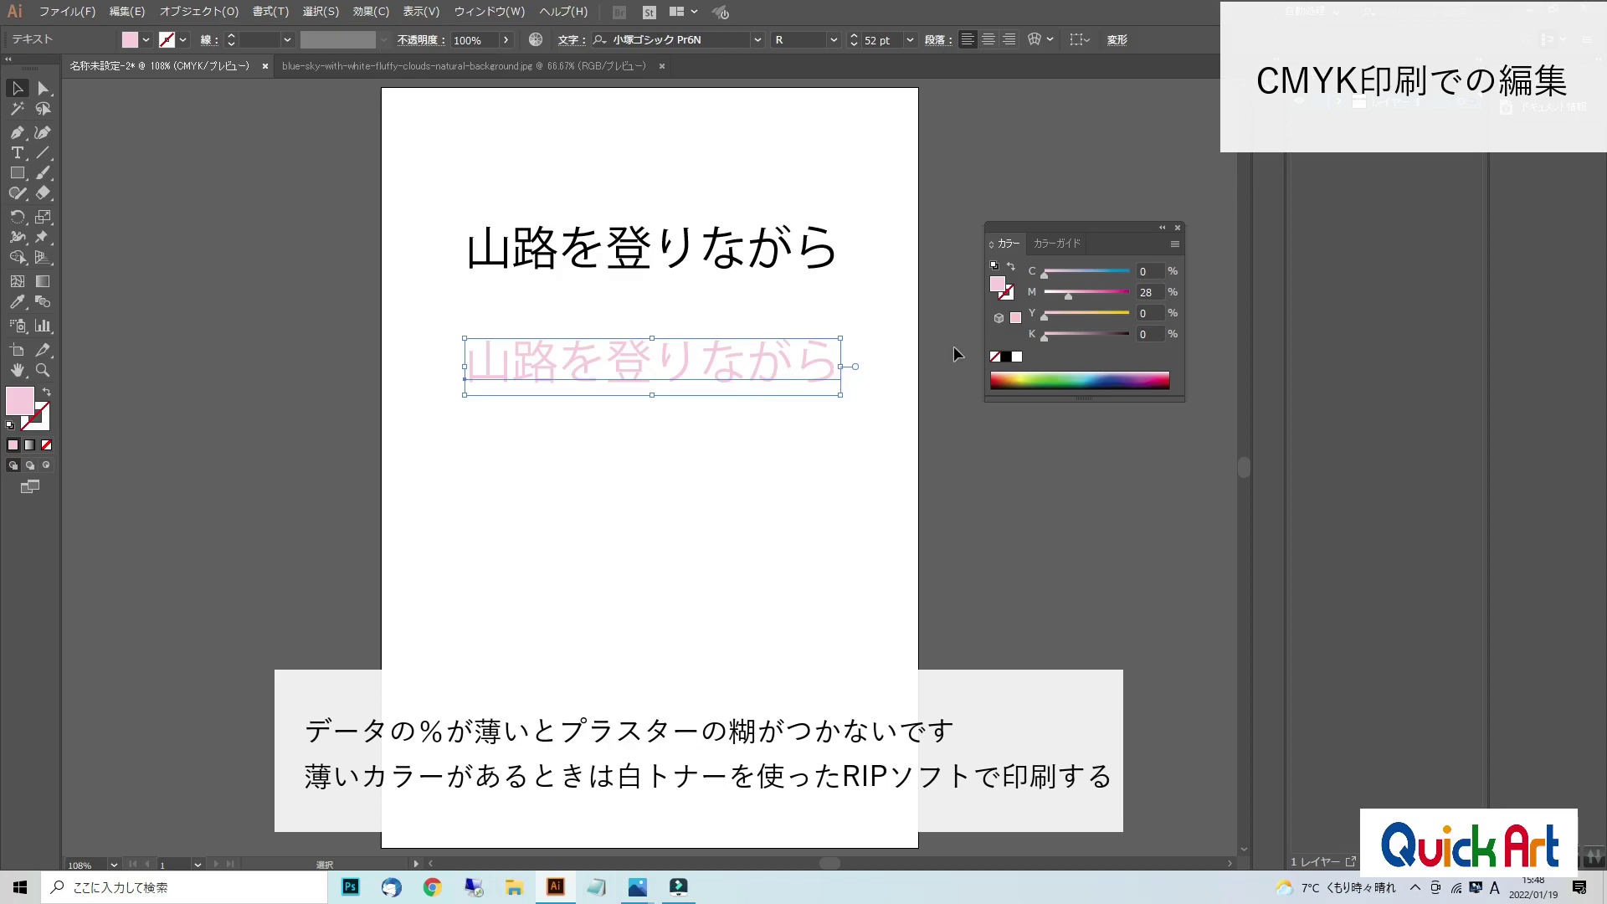
Set the lower text line's fill to magenta 100% and yellow 100%
{"action": "left_click_drag", "start_coordinate": [1044, 317], "coordinate": [1132, 297]}
{"action": "left_click", "coordinate": [825, 415]}
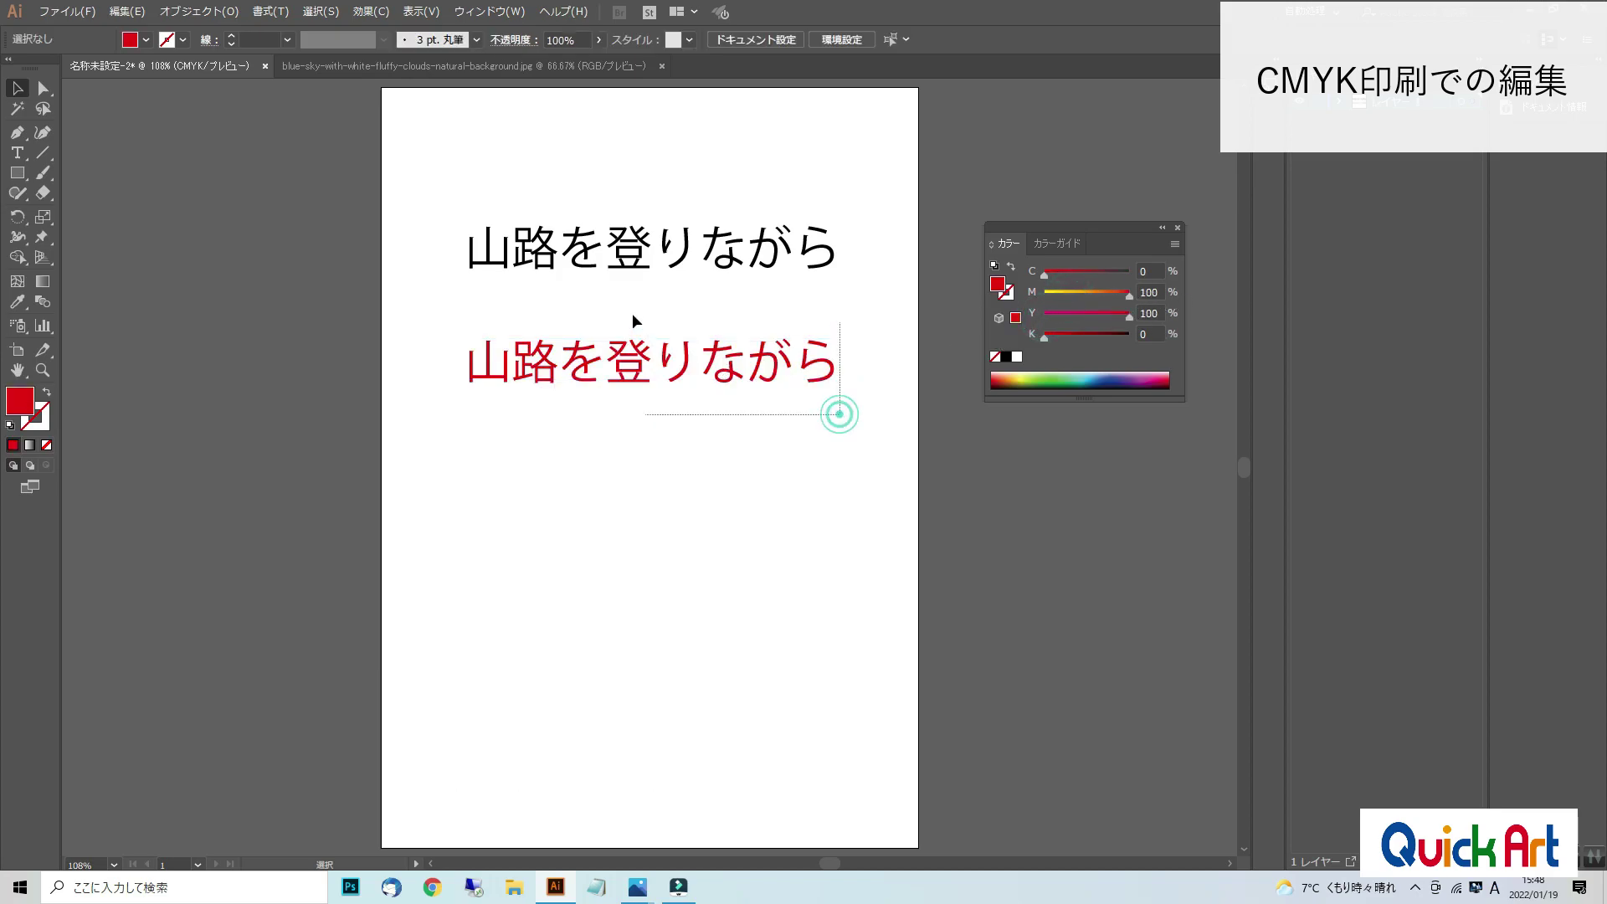
Reflect both text lines across the vertical axis and position the mirrored text in the upper part of the artboard
{"action": "left_click_drag", "start_coordinate": [634, 320], "coordinate": [467, 230]}
{"action": "right_click", "coordinate": [553, 256]}
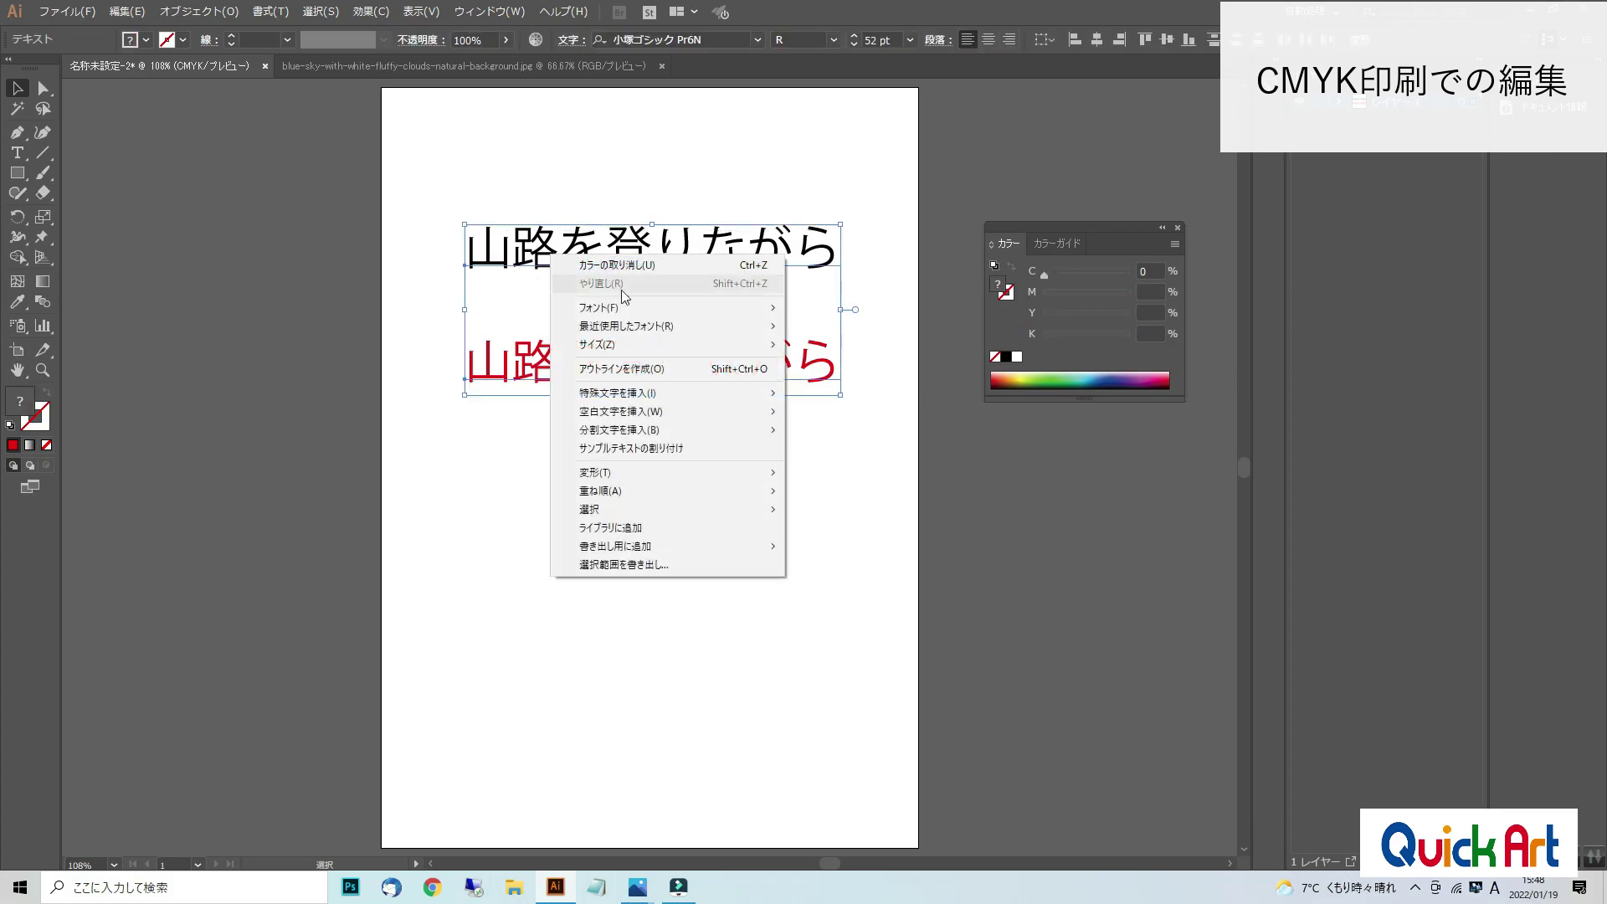
{"action": "mouse_move", "coordinate": [725, 471]}
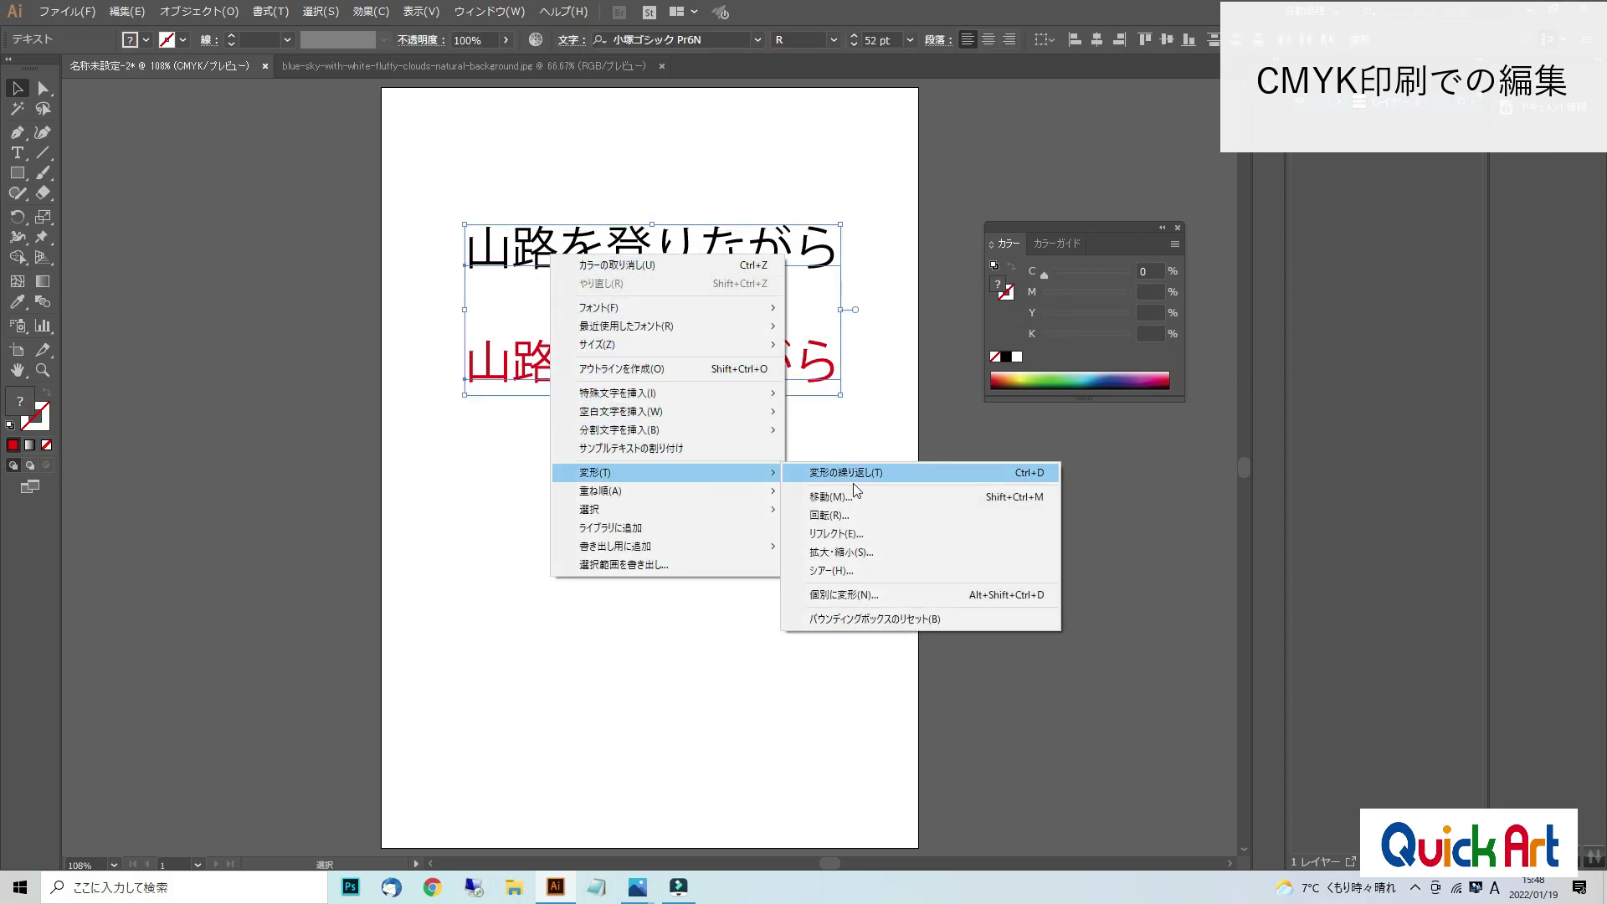
{"action": "left_click", "coordinate": [881, 534]}
{"action": "left_click", "coordinate": [828, 548]}
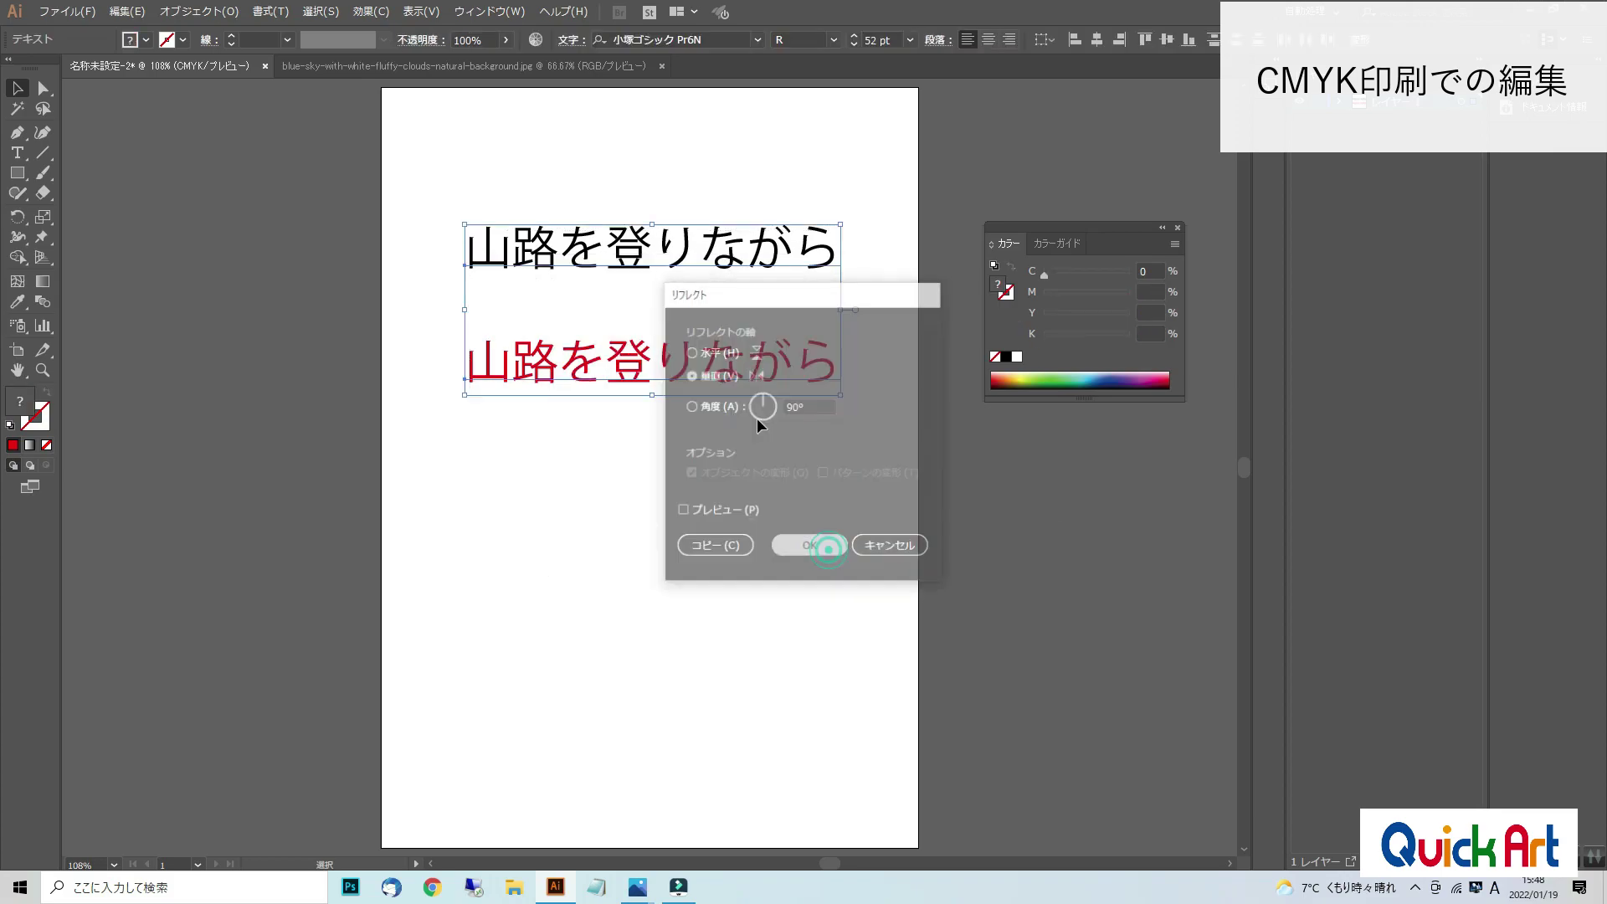
{"action": "left_click_drag", "start_coordinate": [426, 251], "coordinate": [800, 258]}
{"action": "left_click", "coordinate": [181, 131]}
{"action": "left_click", "coordinate": [63, 12]}
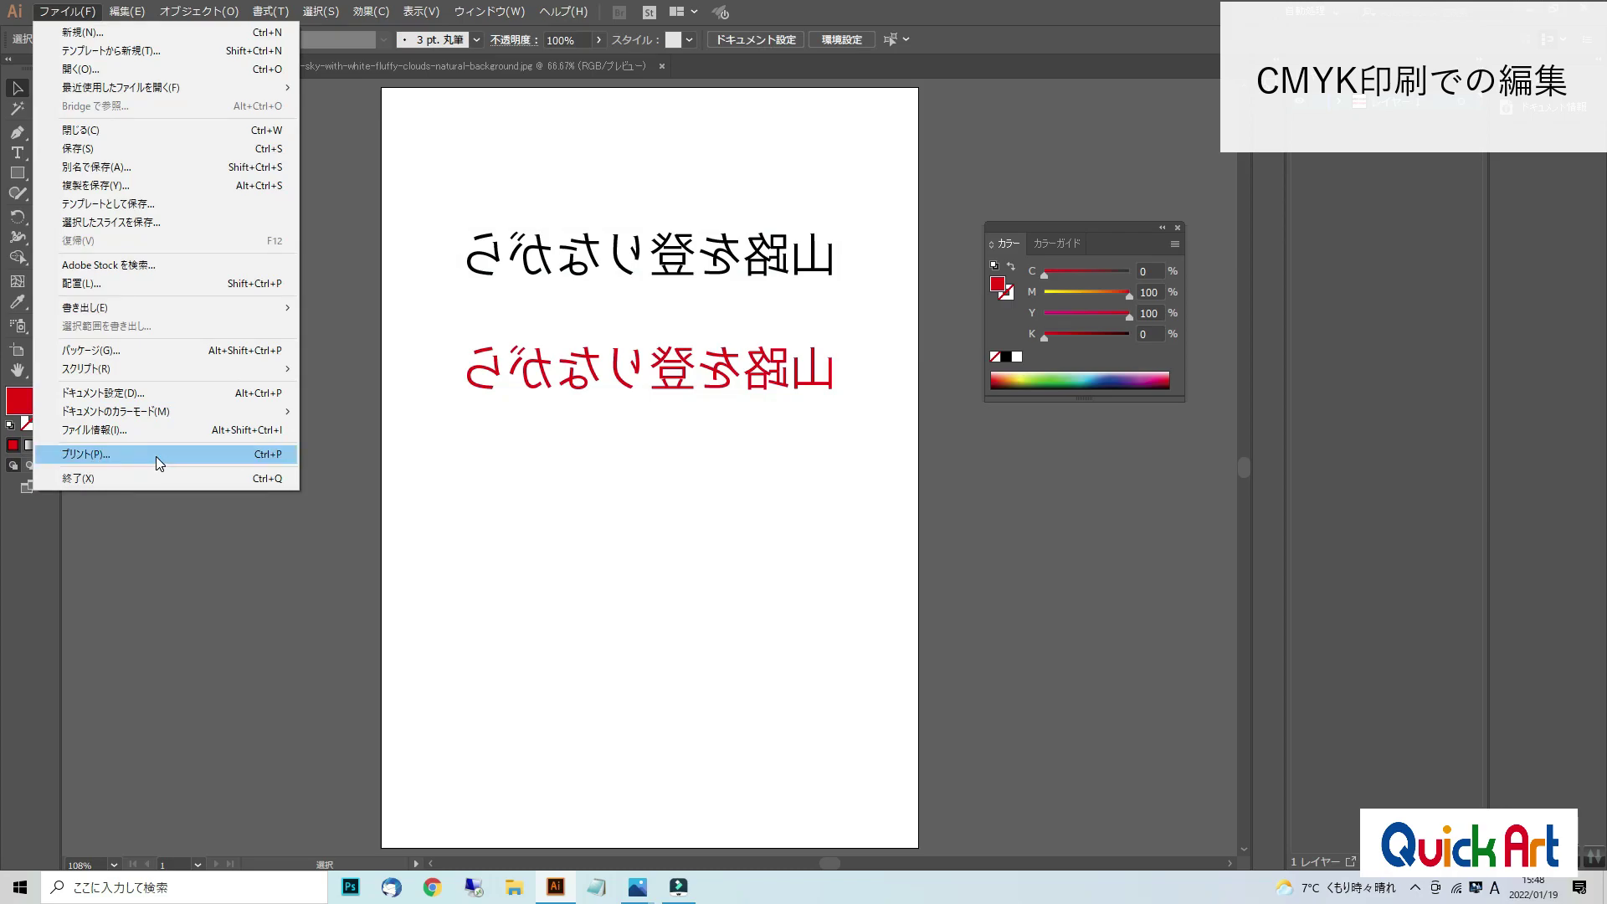
{"action": "left_click", "coordinate": [525, 503]}
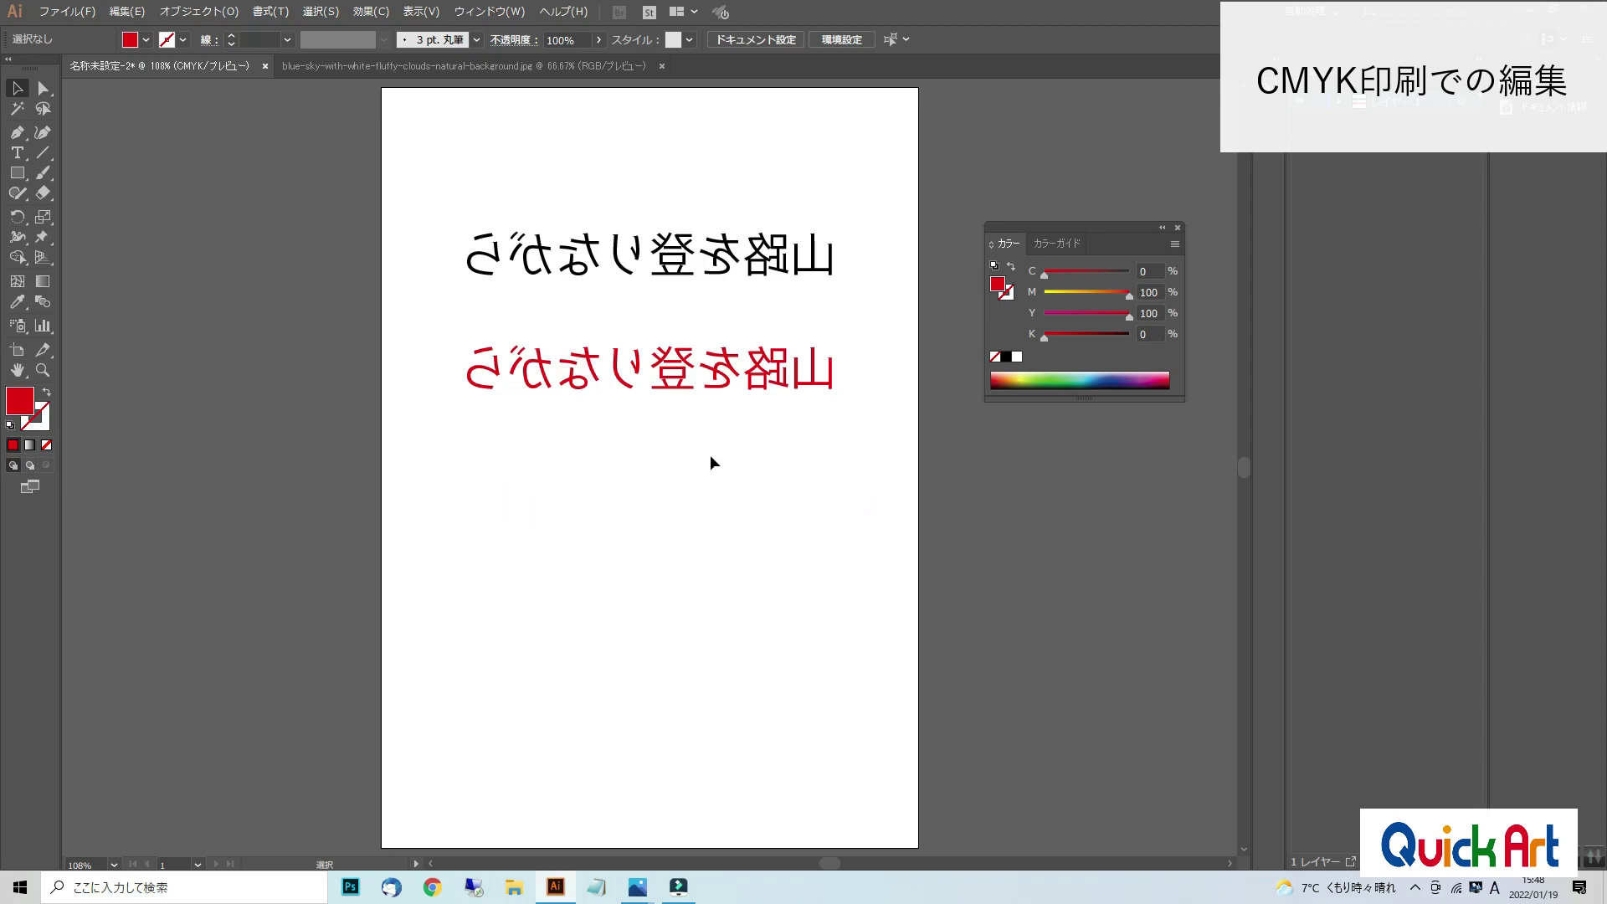
Change the document color mode of the blue-sky cloud image file to CMYK
{"action": "left_click", "coordinate": [340, 62]}
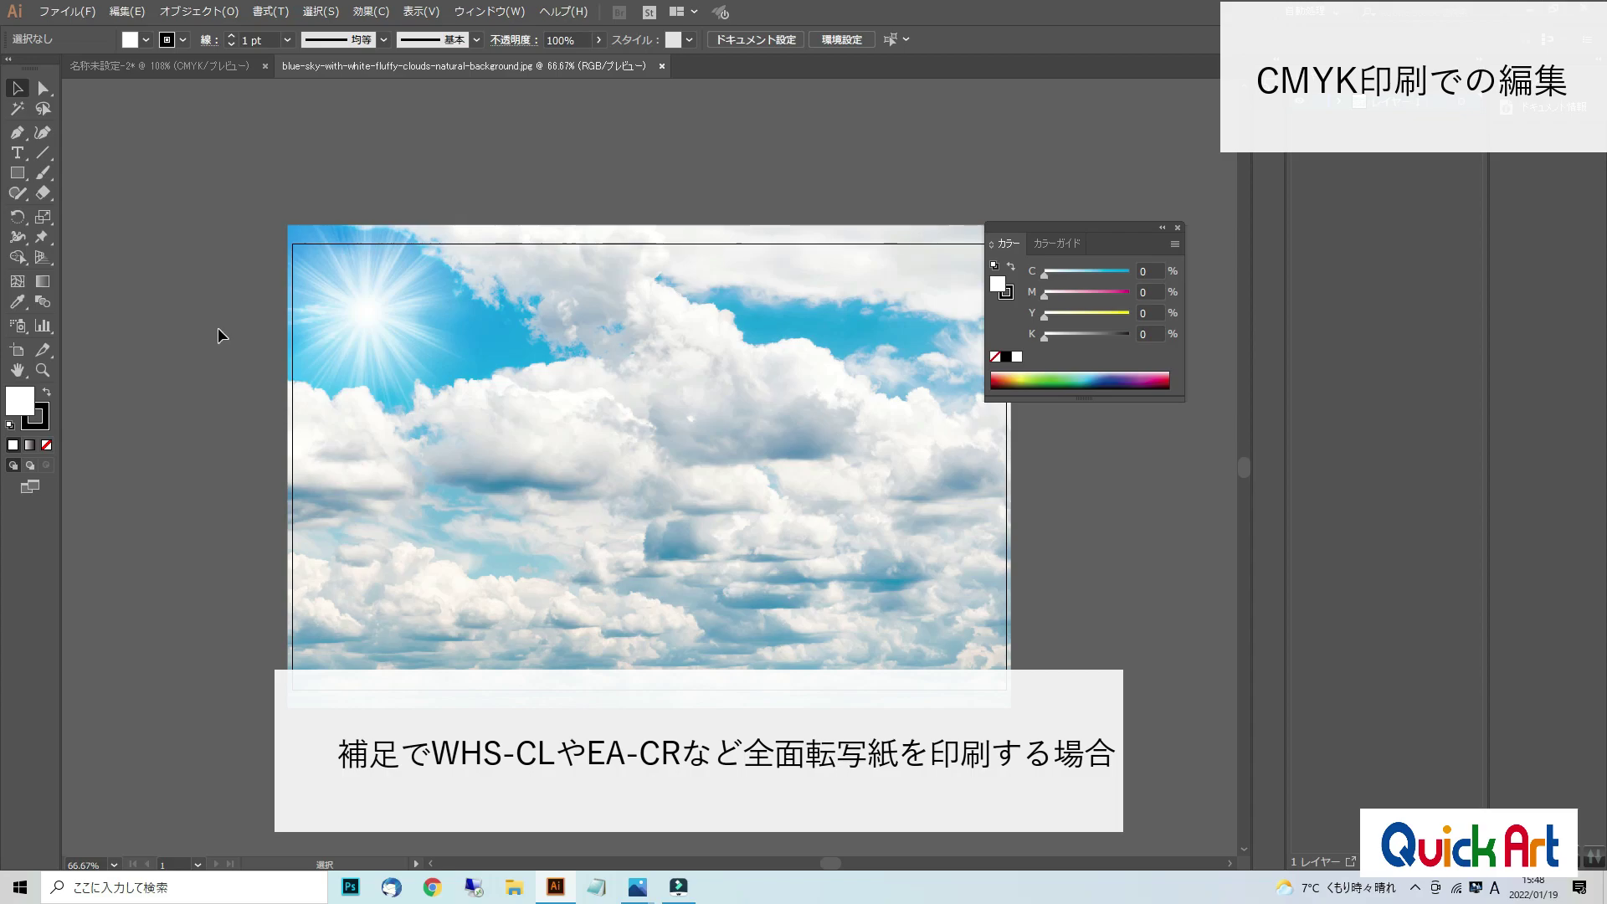
{"action": "left_click", "coordinate": [67, 12]}
{"action": "mouse_move", "coordinate": [257, 407]}
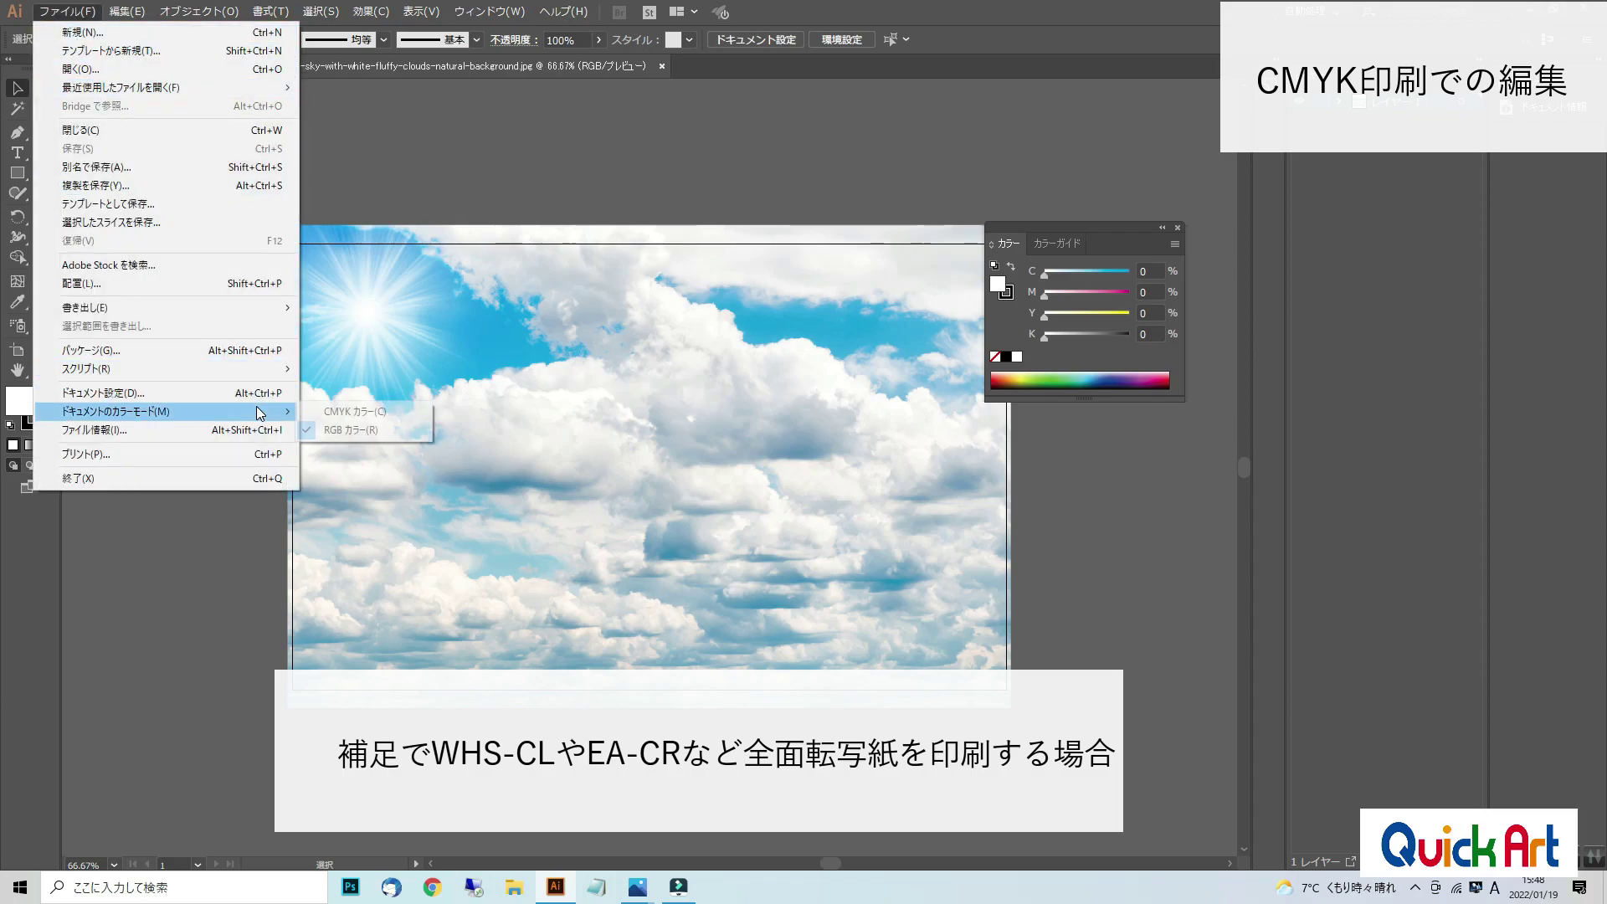
{"action": "left_click", "coordinate": [339, 418]}
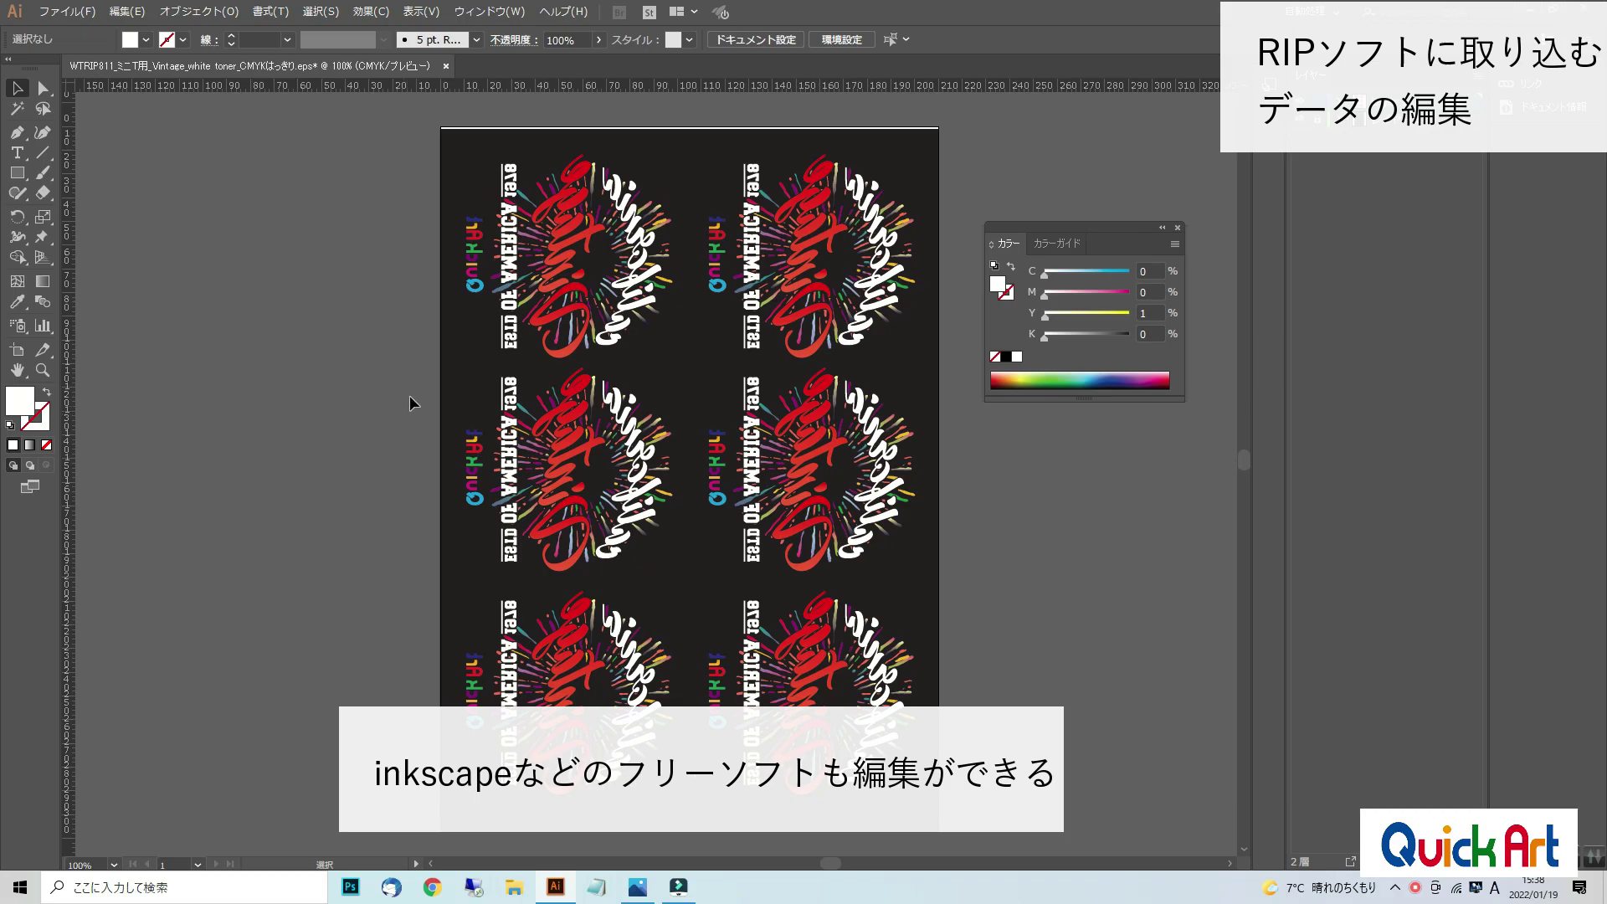
Check the fill of the white ESTD OF AMERICA lettering and select all objects with the white lettering's fill color
{"action": "left_click", "coordinate": [507, 350]}
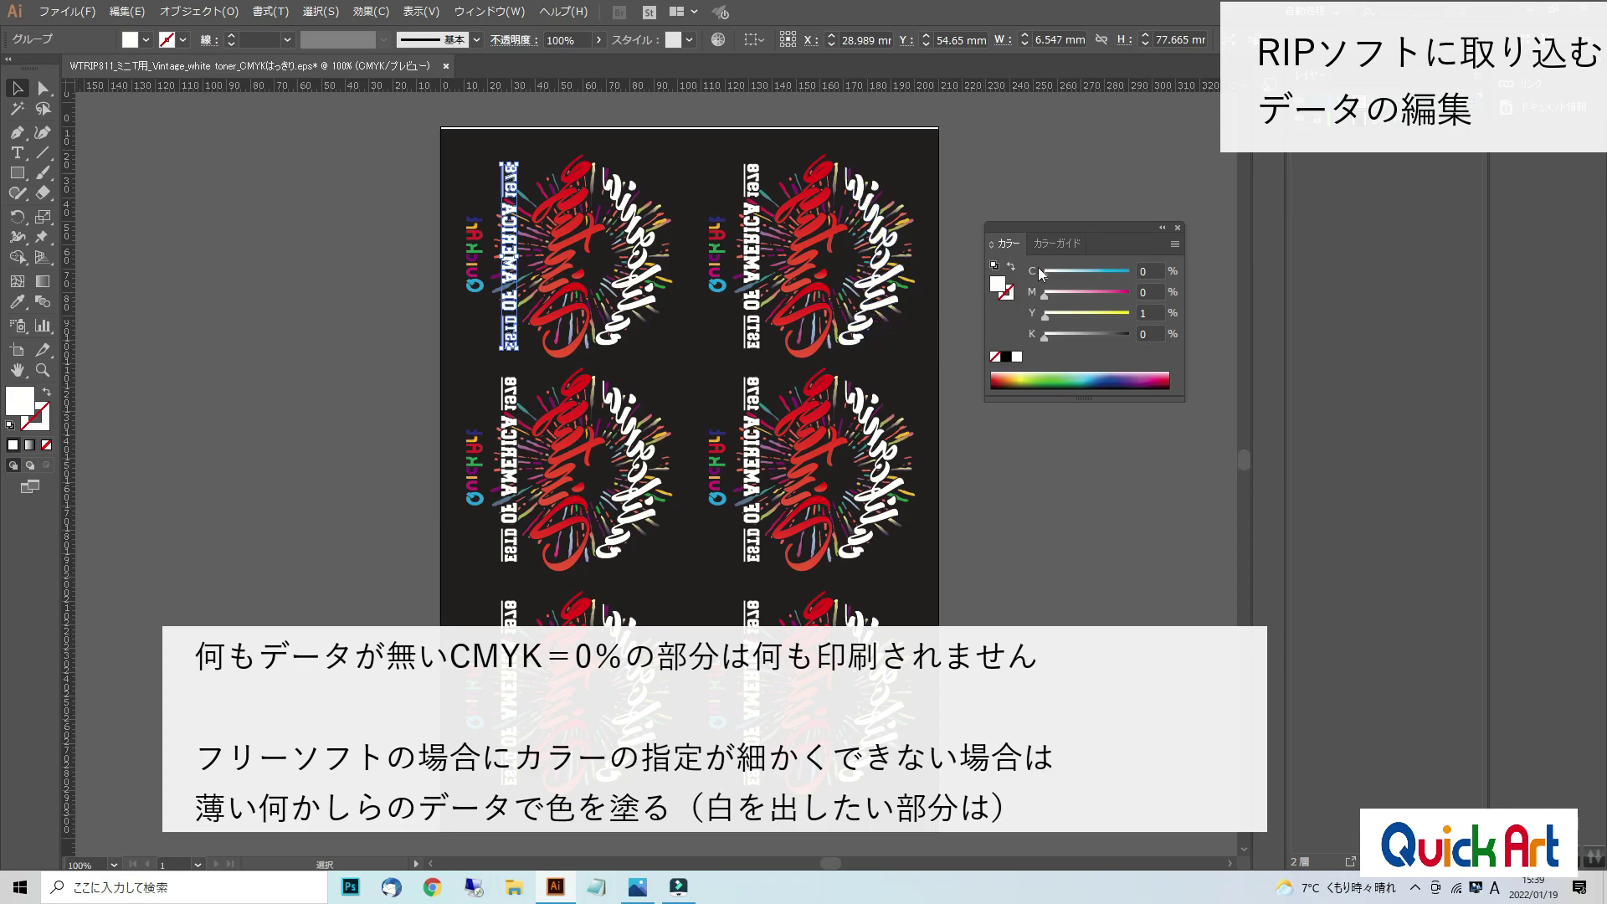
{"action": "left_click", "coordinate": [885, 309]}
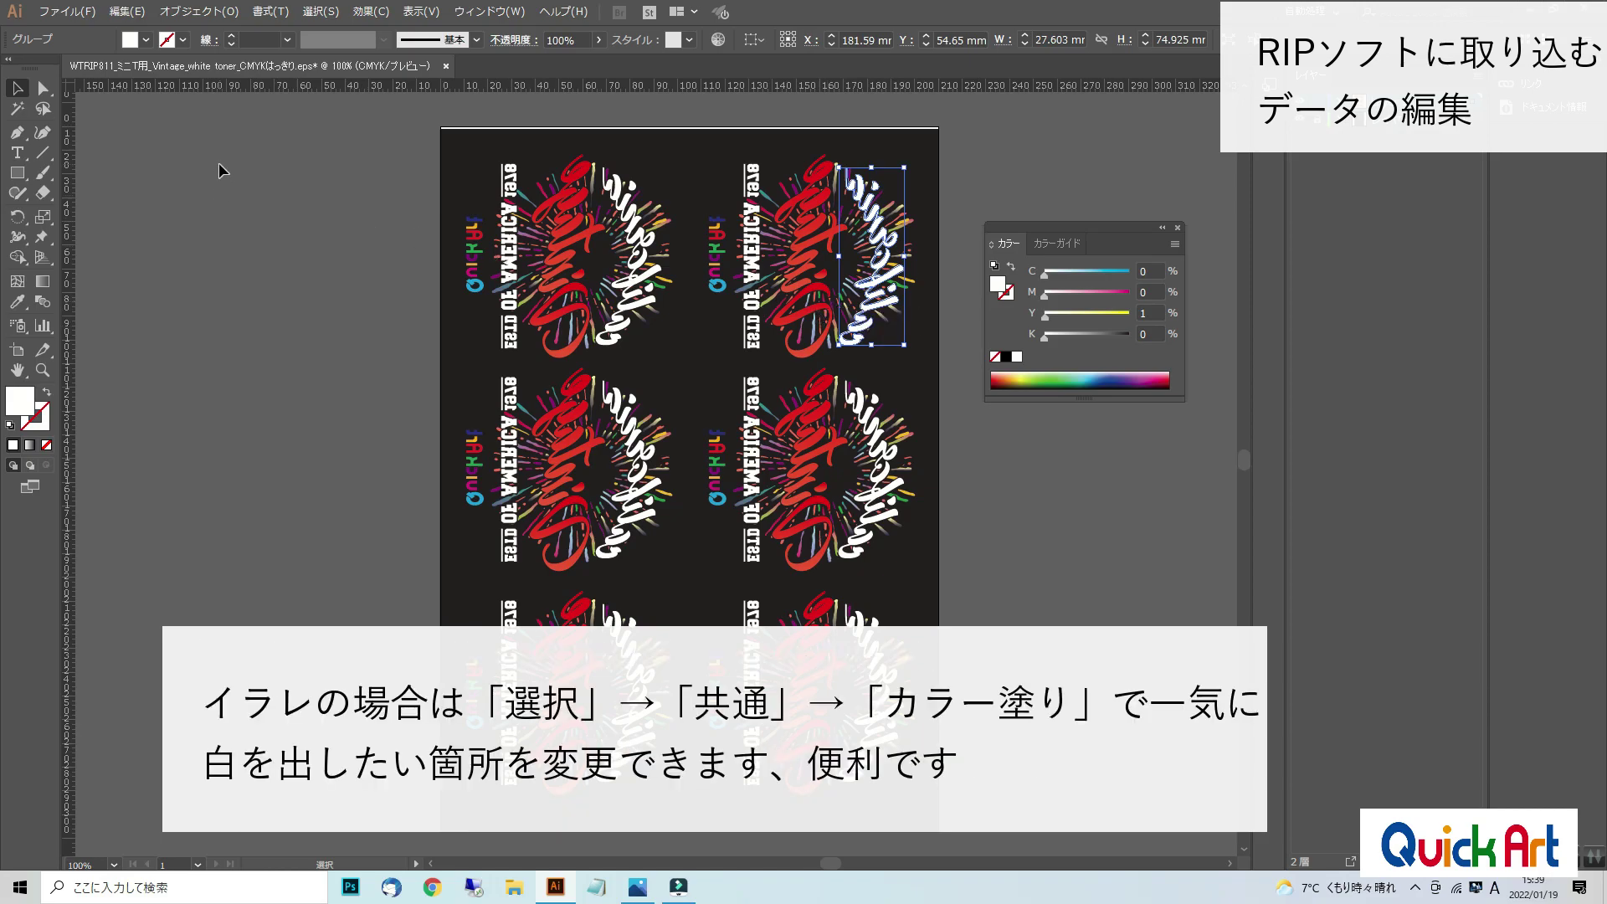
{"action": "left_click", "coordinate": [311, 16]}
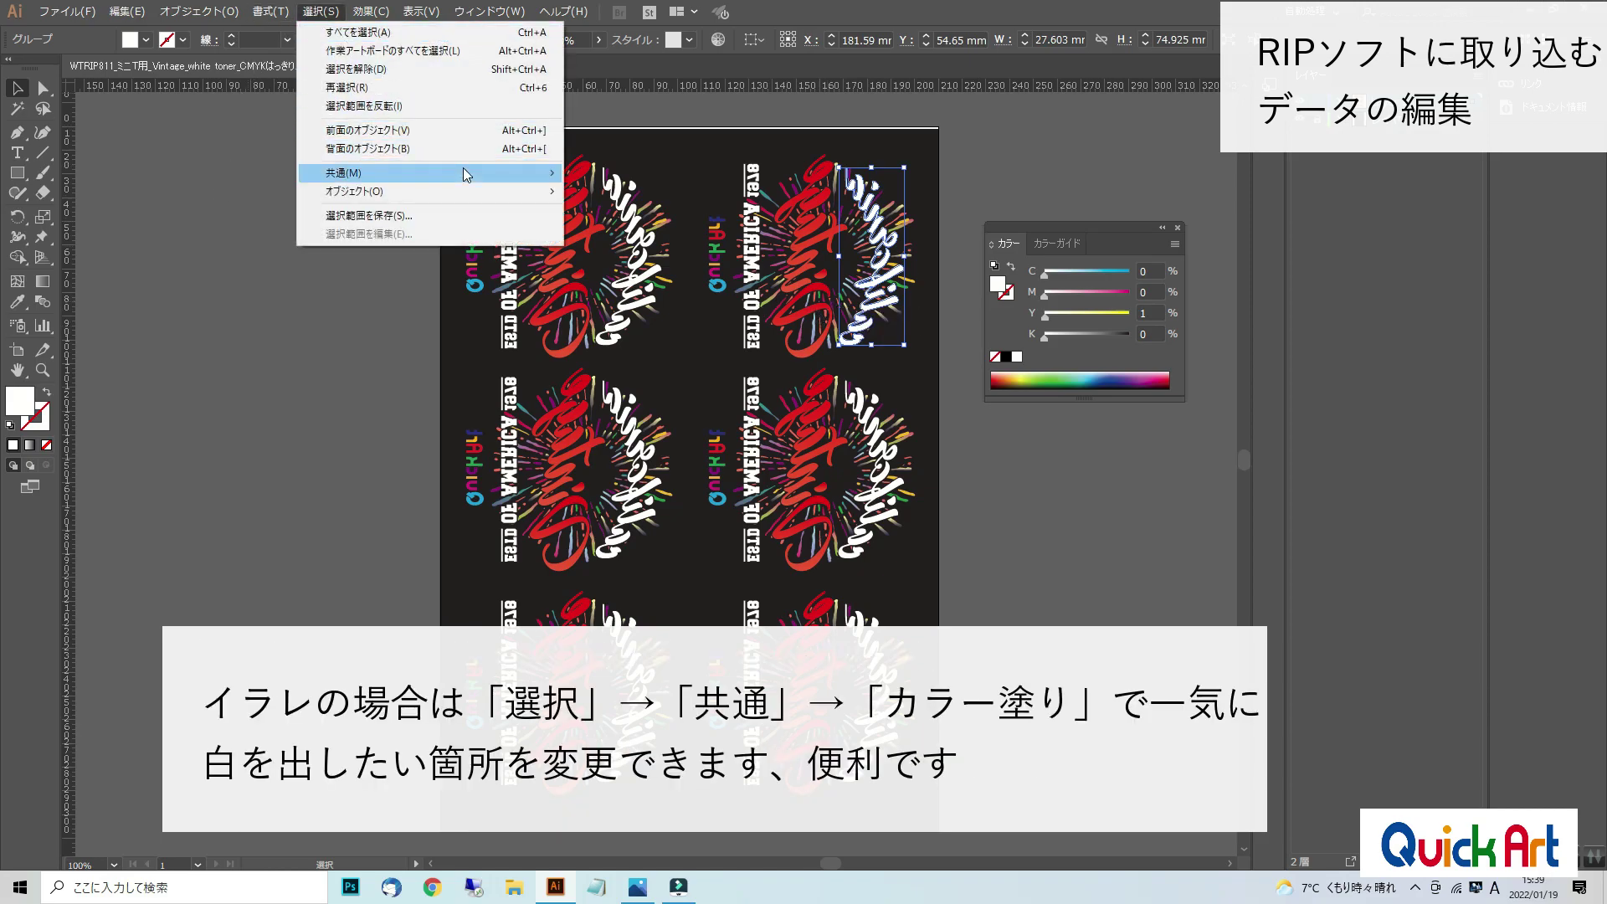
{"action": "mouse_move", "coordinate": [466, 174]}
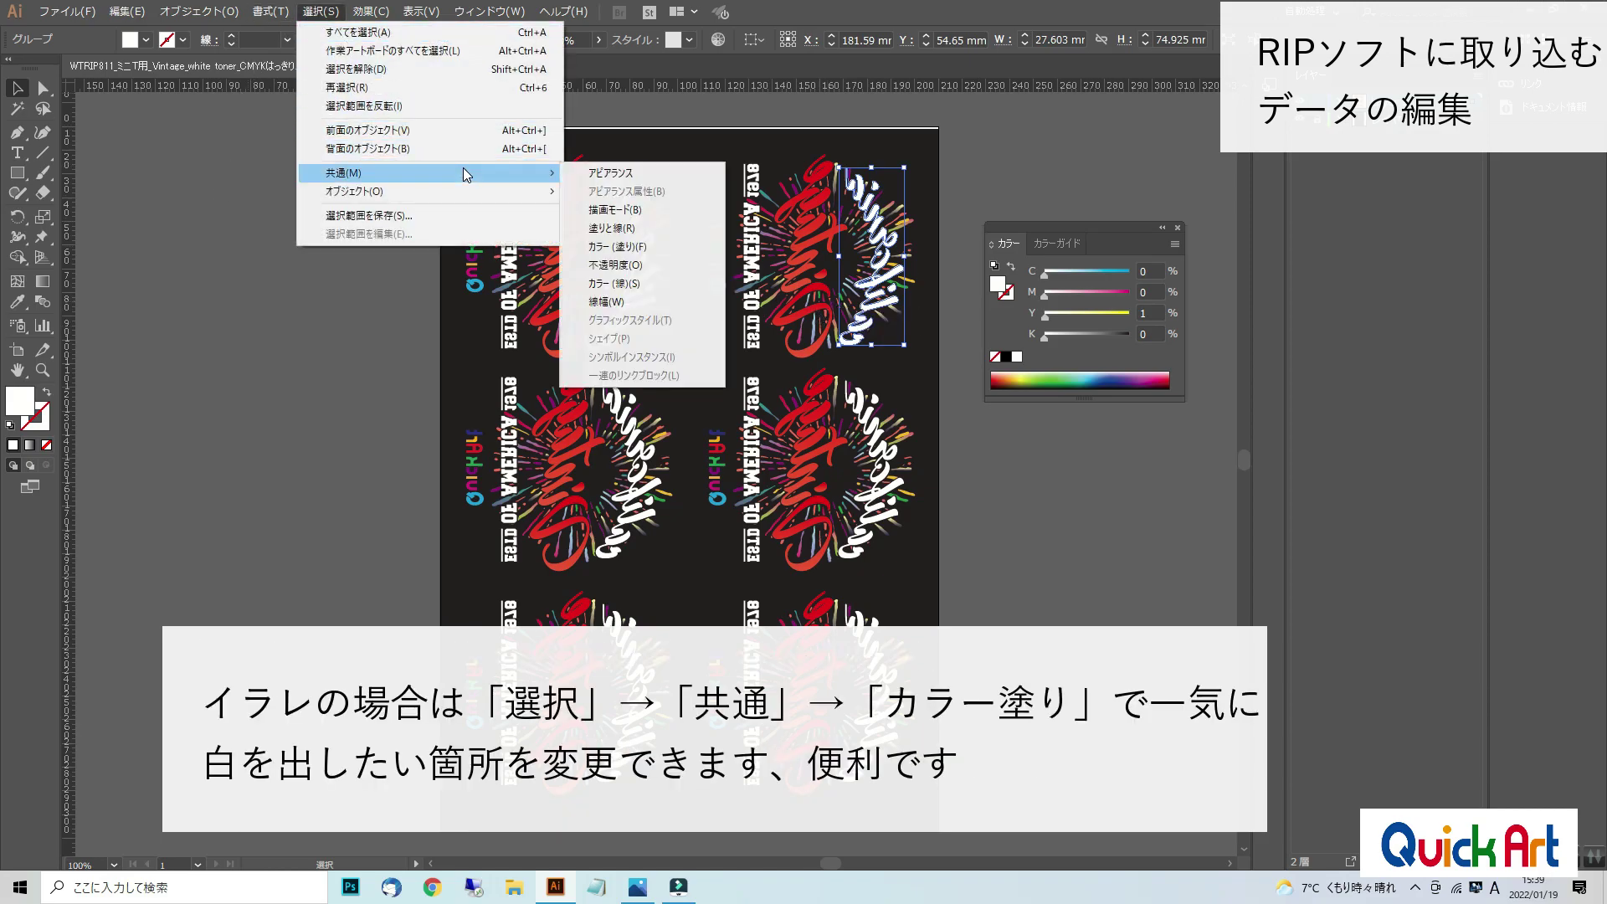
{"action": "left_click", "coordinate": [654, 246]}
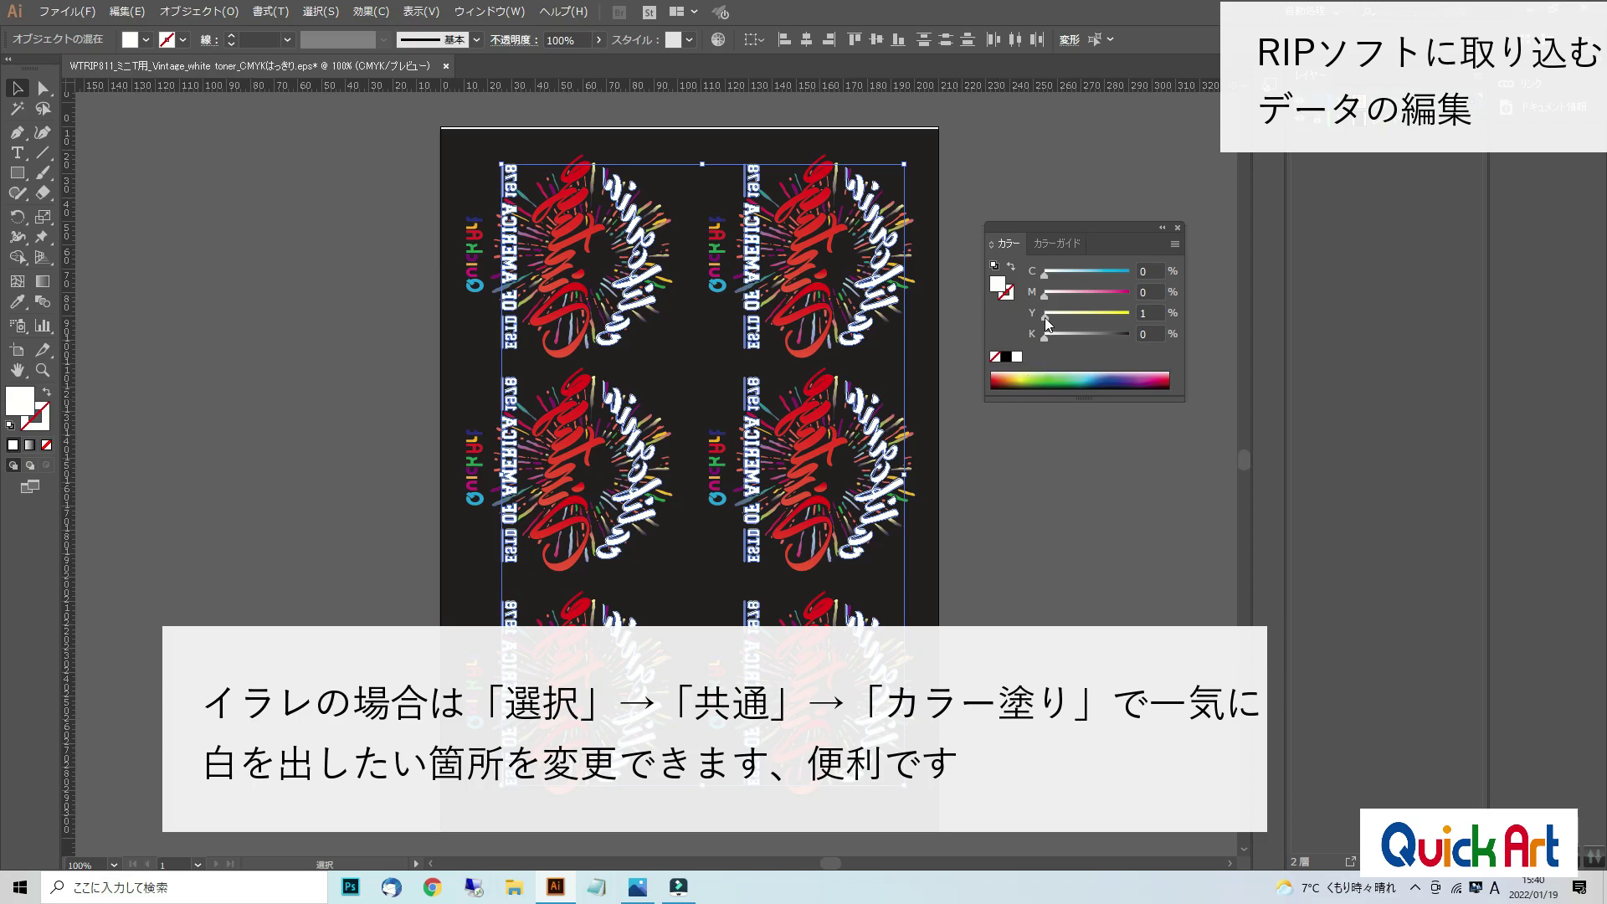
Set the yellow value of all the selected white lettering to 1%, leaving nothing selected
{"action": "mouse_move", "coordinate": [1045, 317]}
{"action": "left_mouse_down"}
{"action": "mouse_move", "coordinate": [1127, 315]}
{"action": "mouse_move", "coordinate": [1045, 331]}
{"action": "left_mouse_up"}
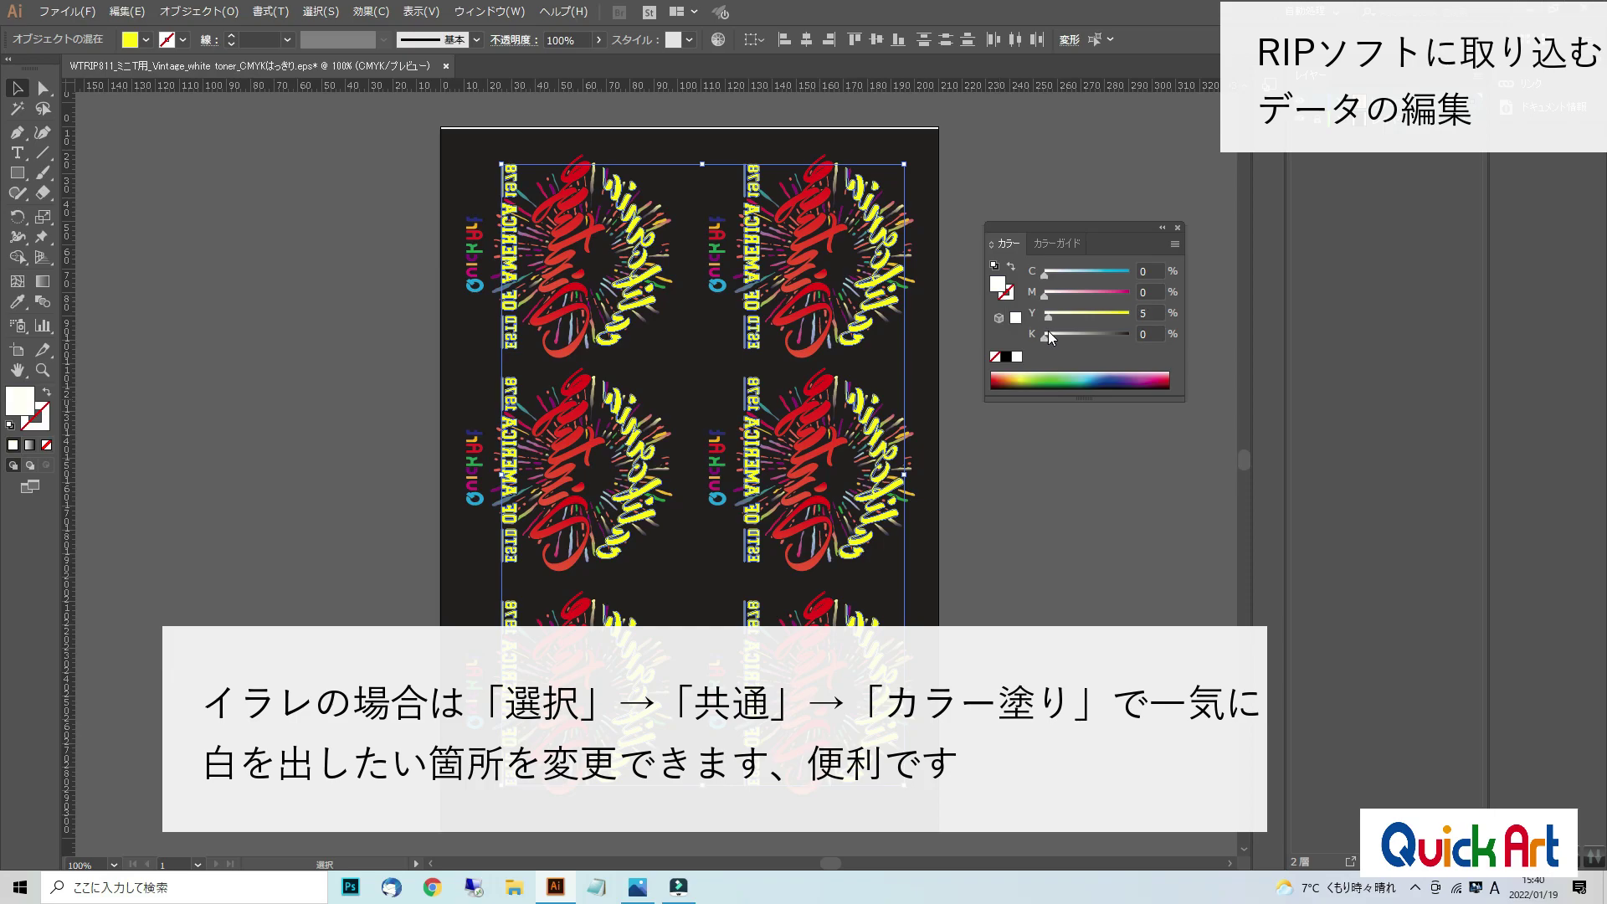
{"action": "left_click_drag", "start_coordinate": [1050, 336], "coordinate": [1046, 338]}
{"action": "left_click", "coordinate": [1034, 498]}
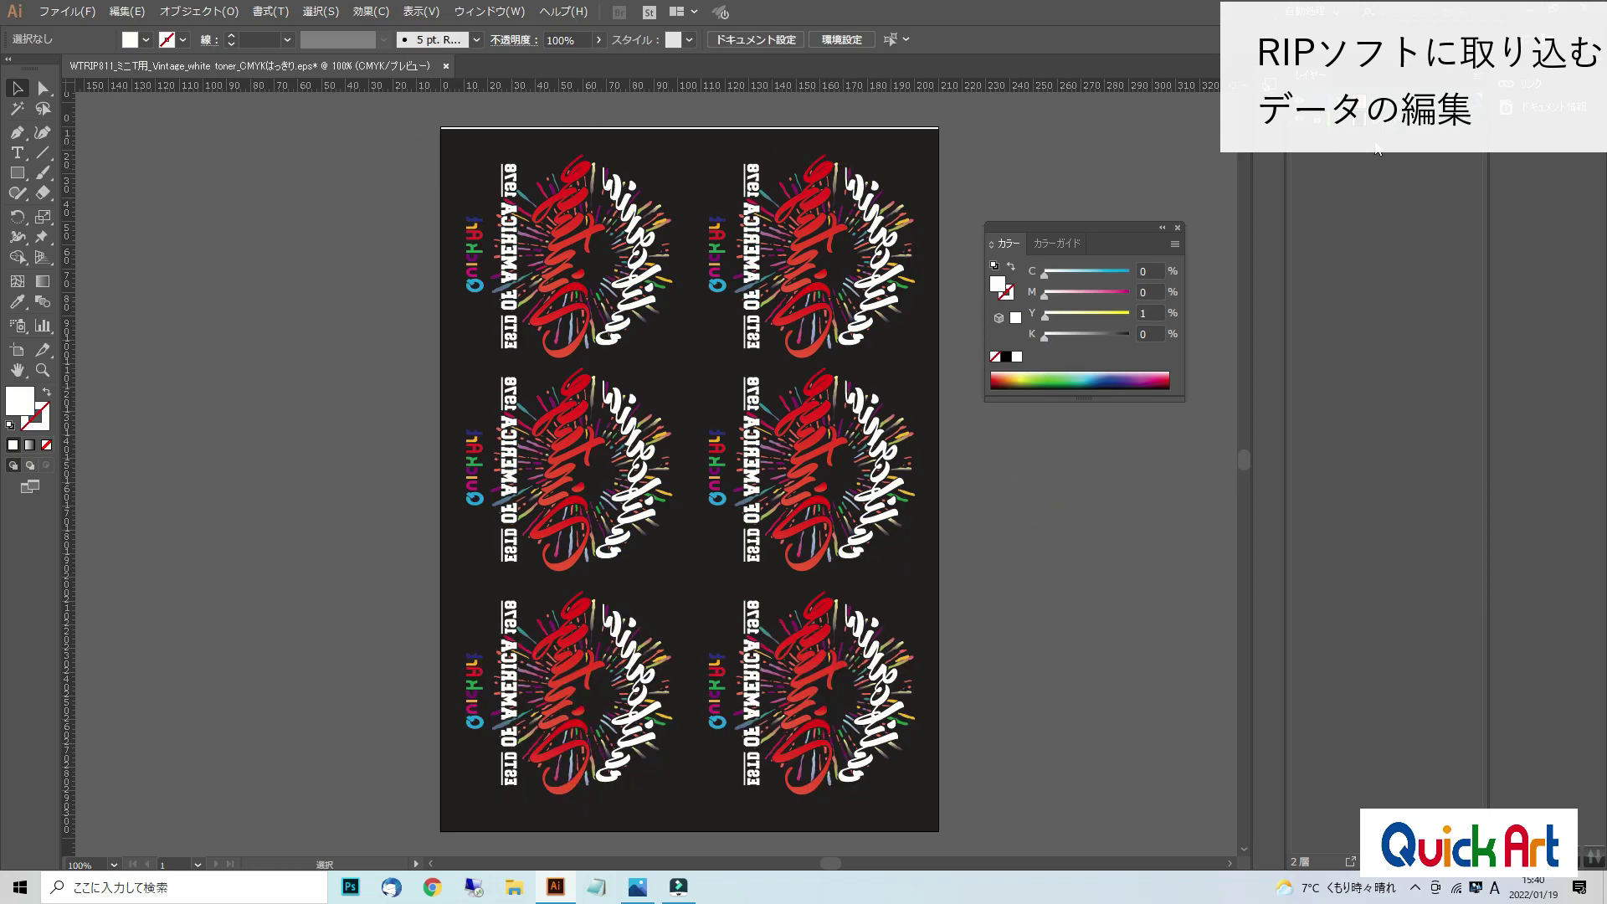
Hide the layer holding the black background behind the six design copies on the artboard
{"action": "left_click", "coordinate": [1299, 126]}
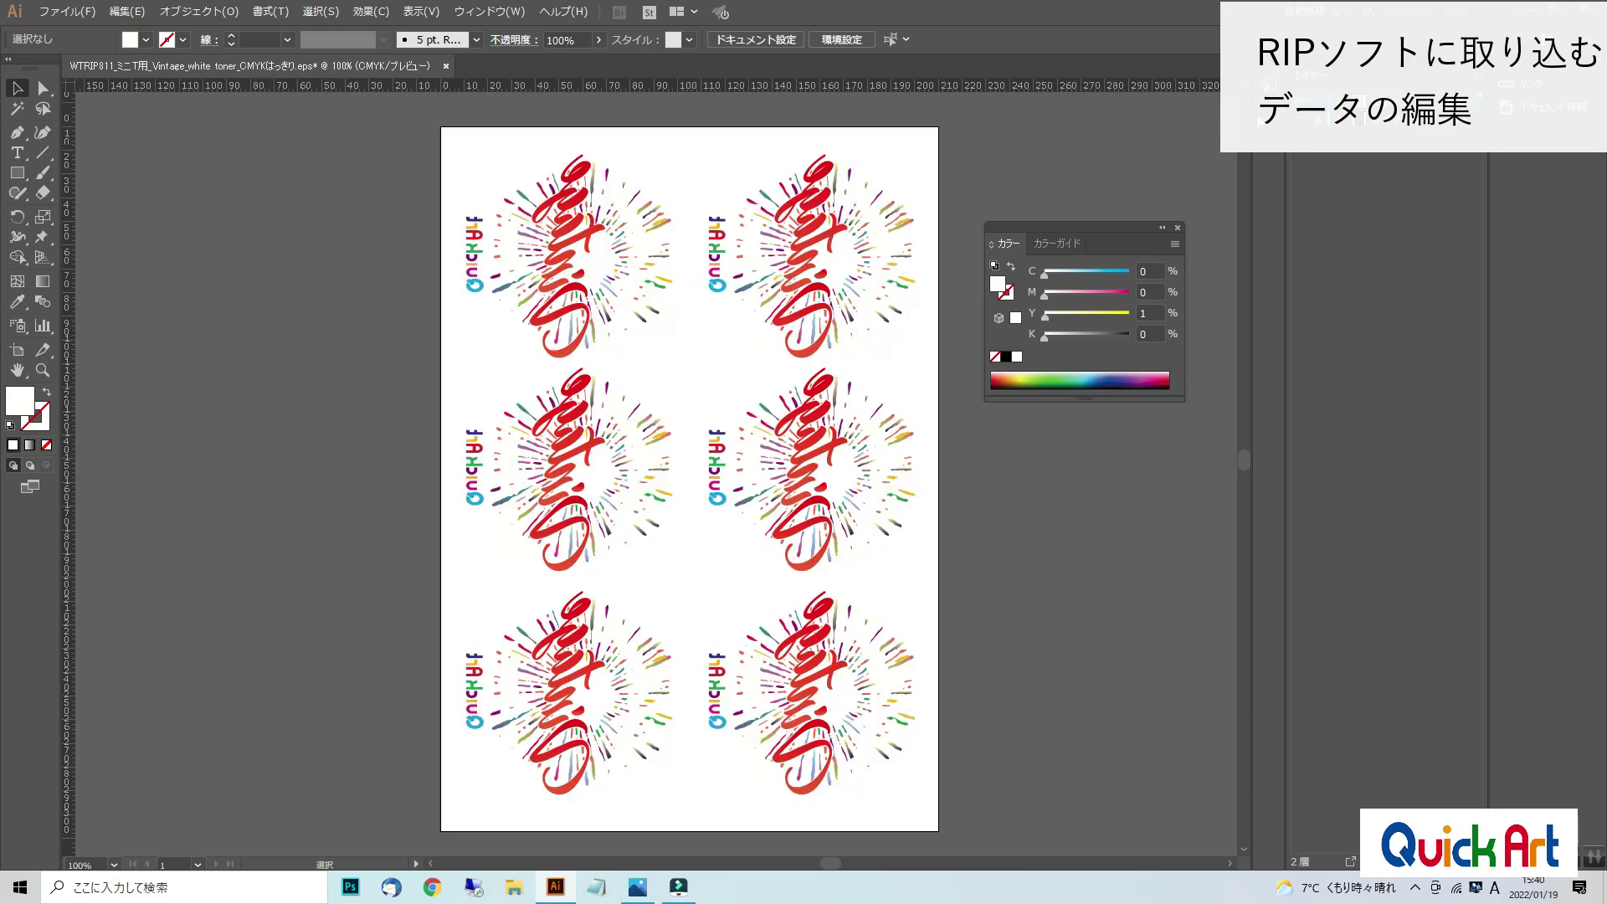
{"action": "left_click", "coordinate": [56, 13]}
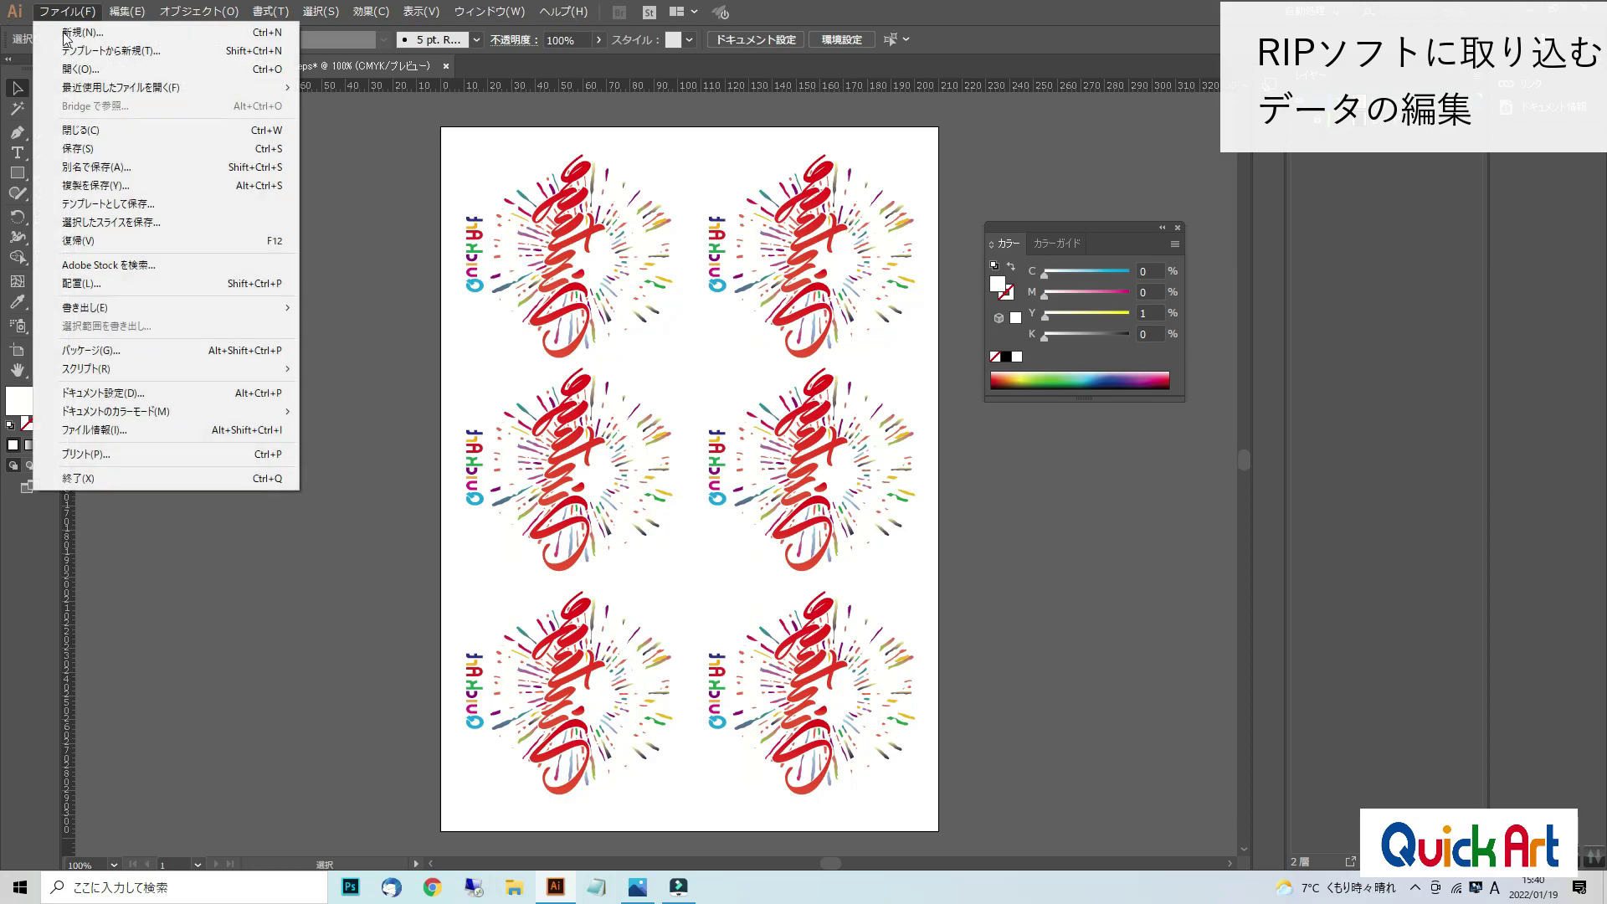
{"action": "left_click", "coordinate": [405, 369]}
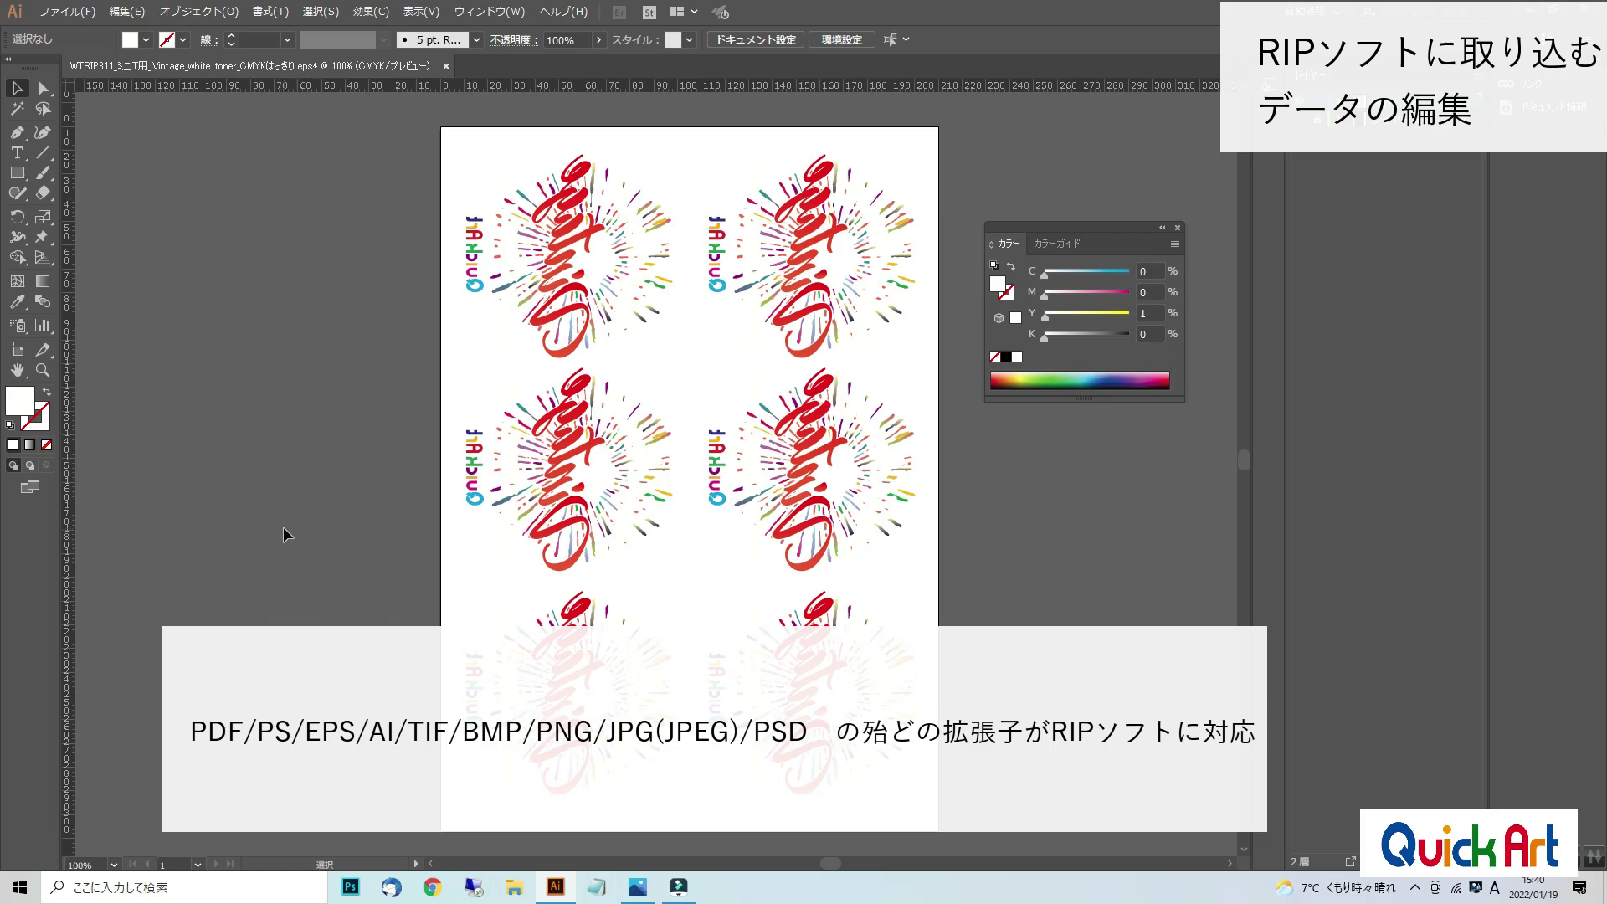
Select all the artwork to examine the design copies laid out on the artboard
{"action": "key", "text": "a"}
{"action": "left_click", "coordinate": [588, 458]}
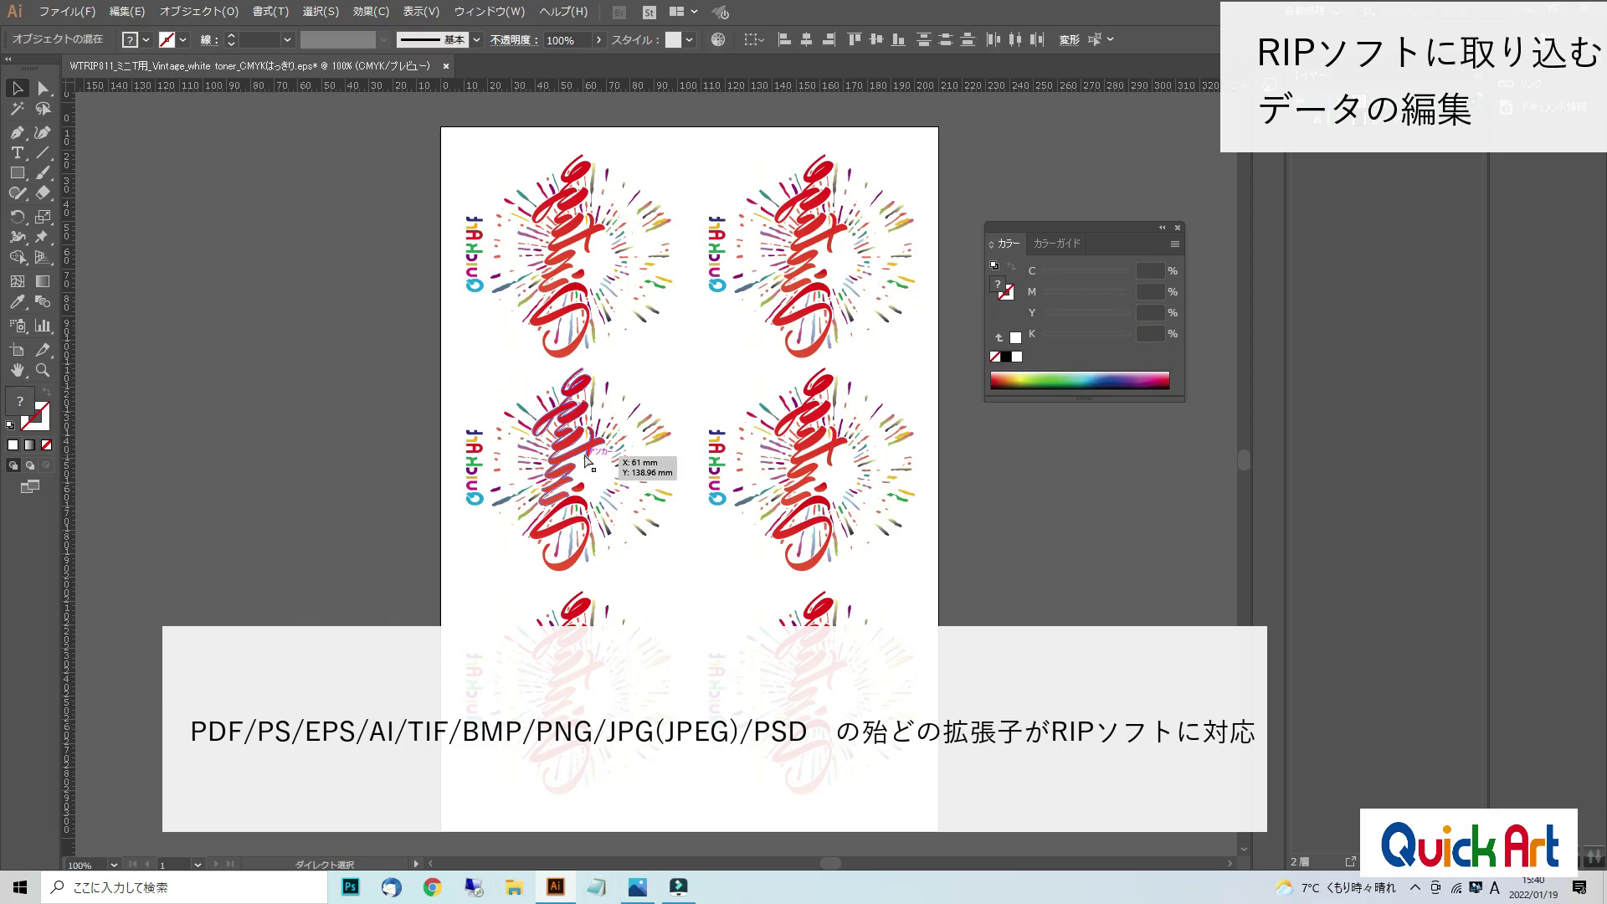
{"action": "key", "text": "ctrl+a"}
{"action": "key", "text": "v"}
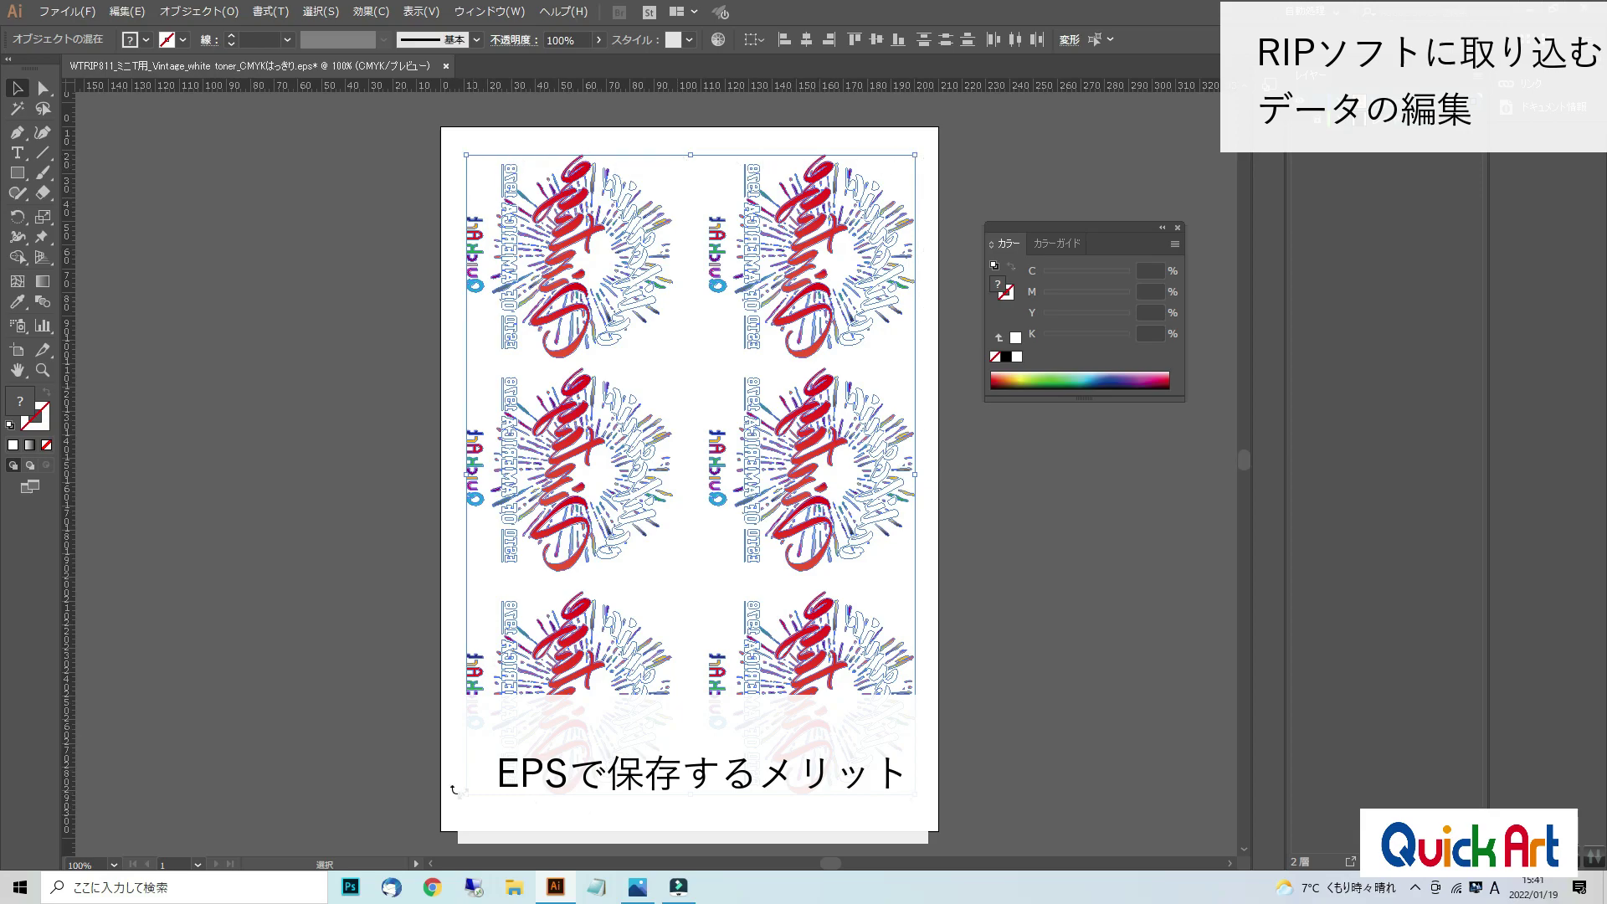
{"action": "left_click", "coordinate": [359, 238]}
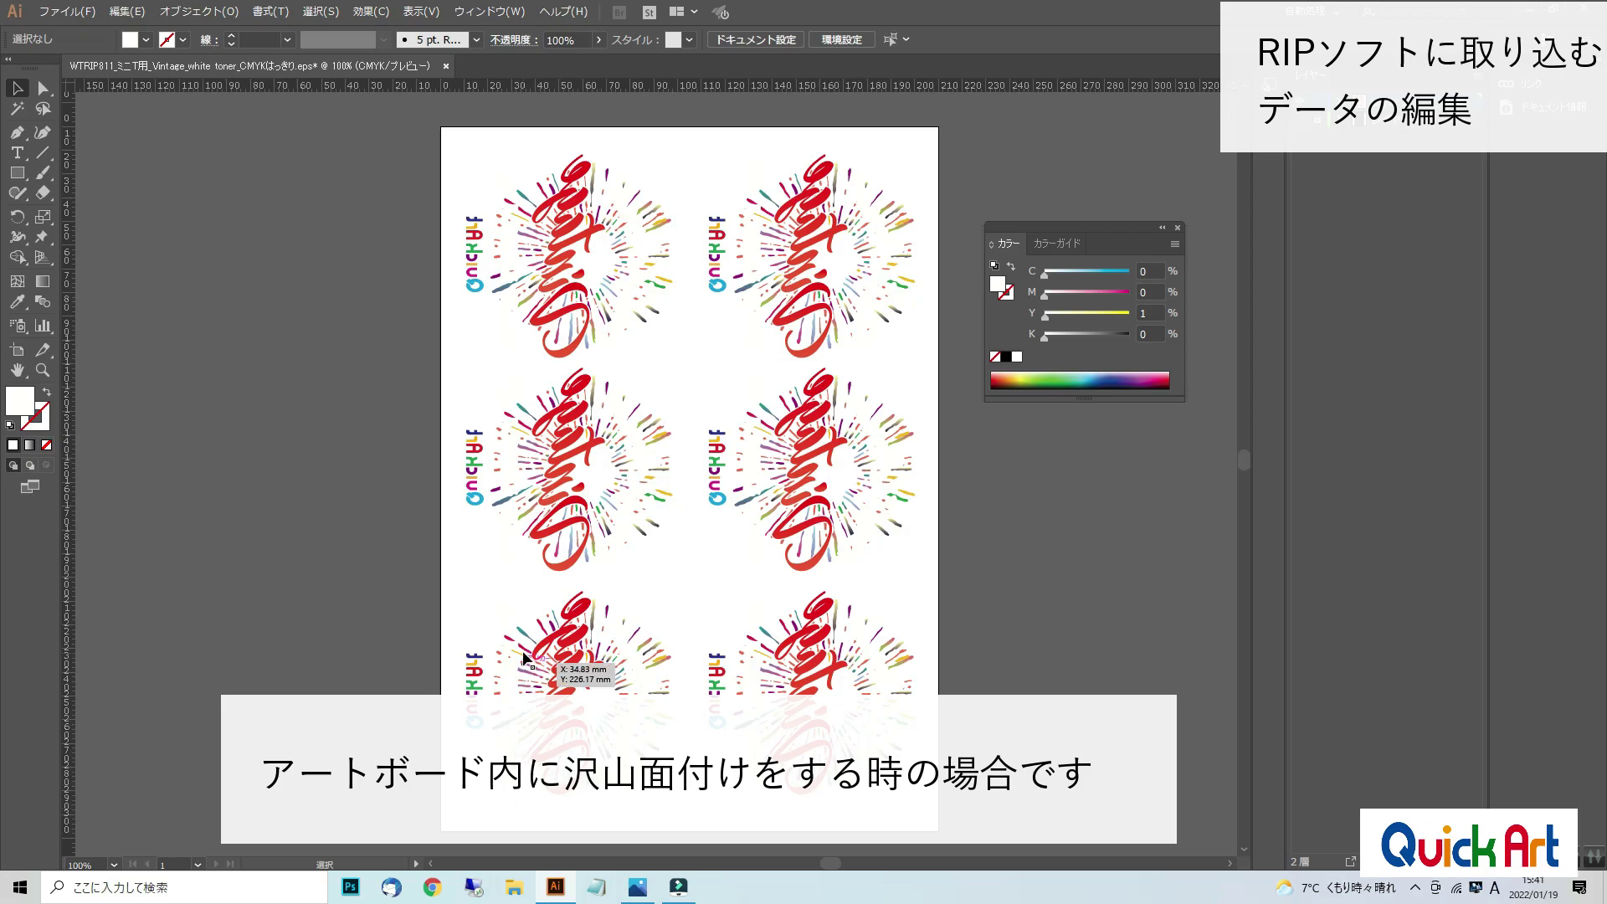
{"action": "key", "text": "ctrl+a"}
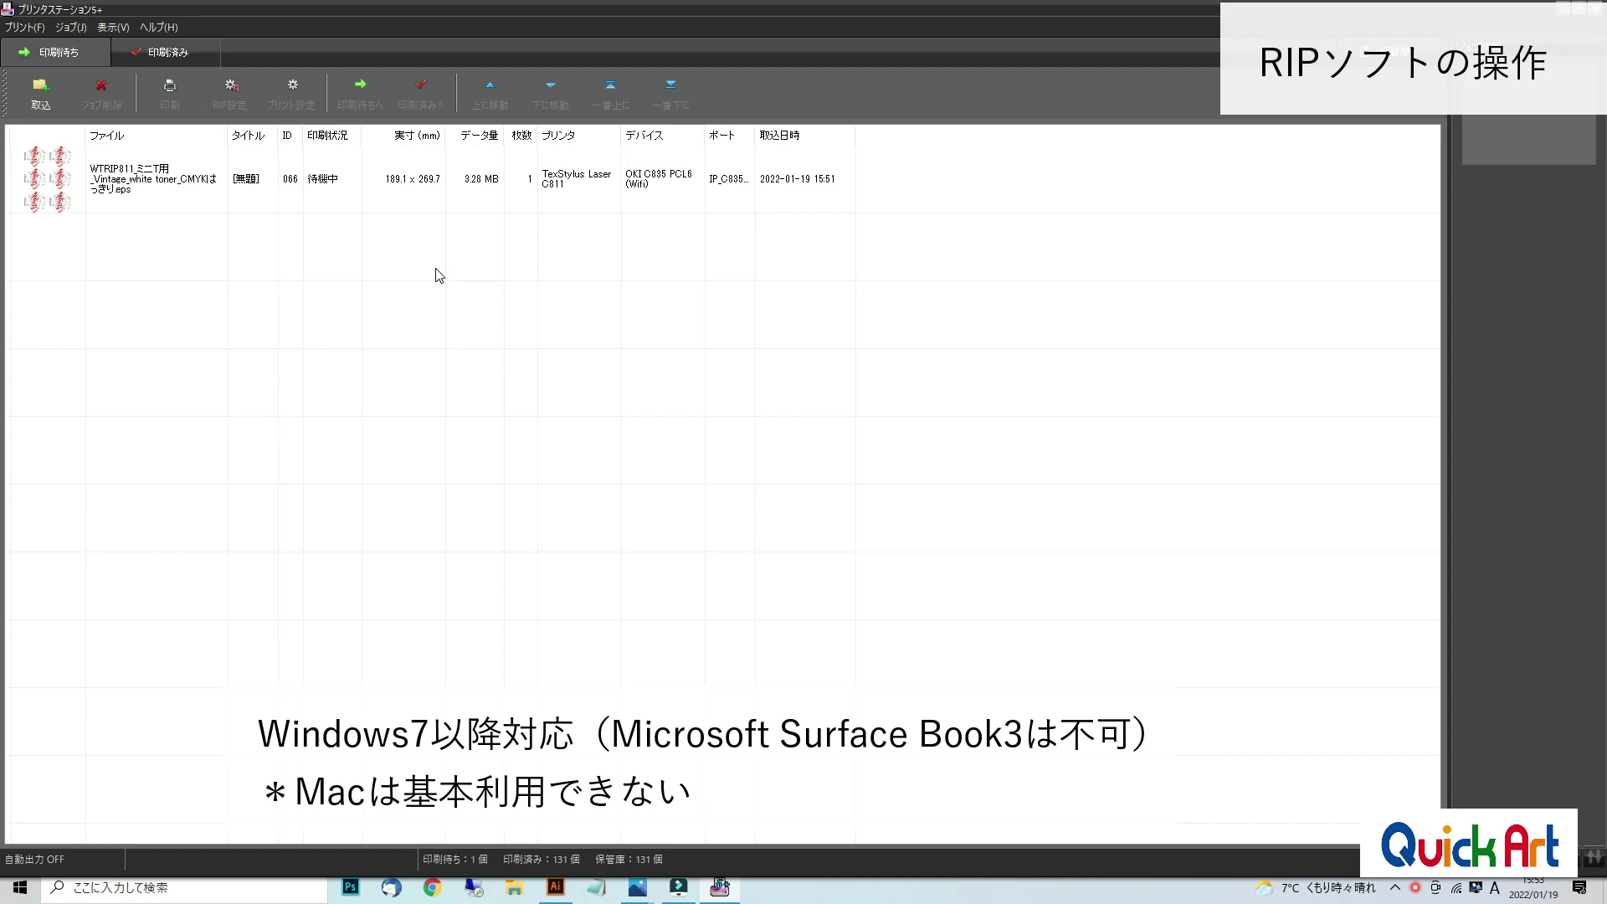
Switch to プリンタステーション5+, open the print settings of the queued Vintage EPS job and try the mirror option, leaving it off
{"action": "left_click", "coordinate": [121, 195]}
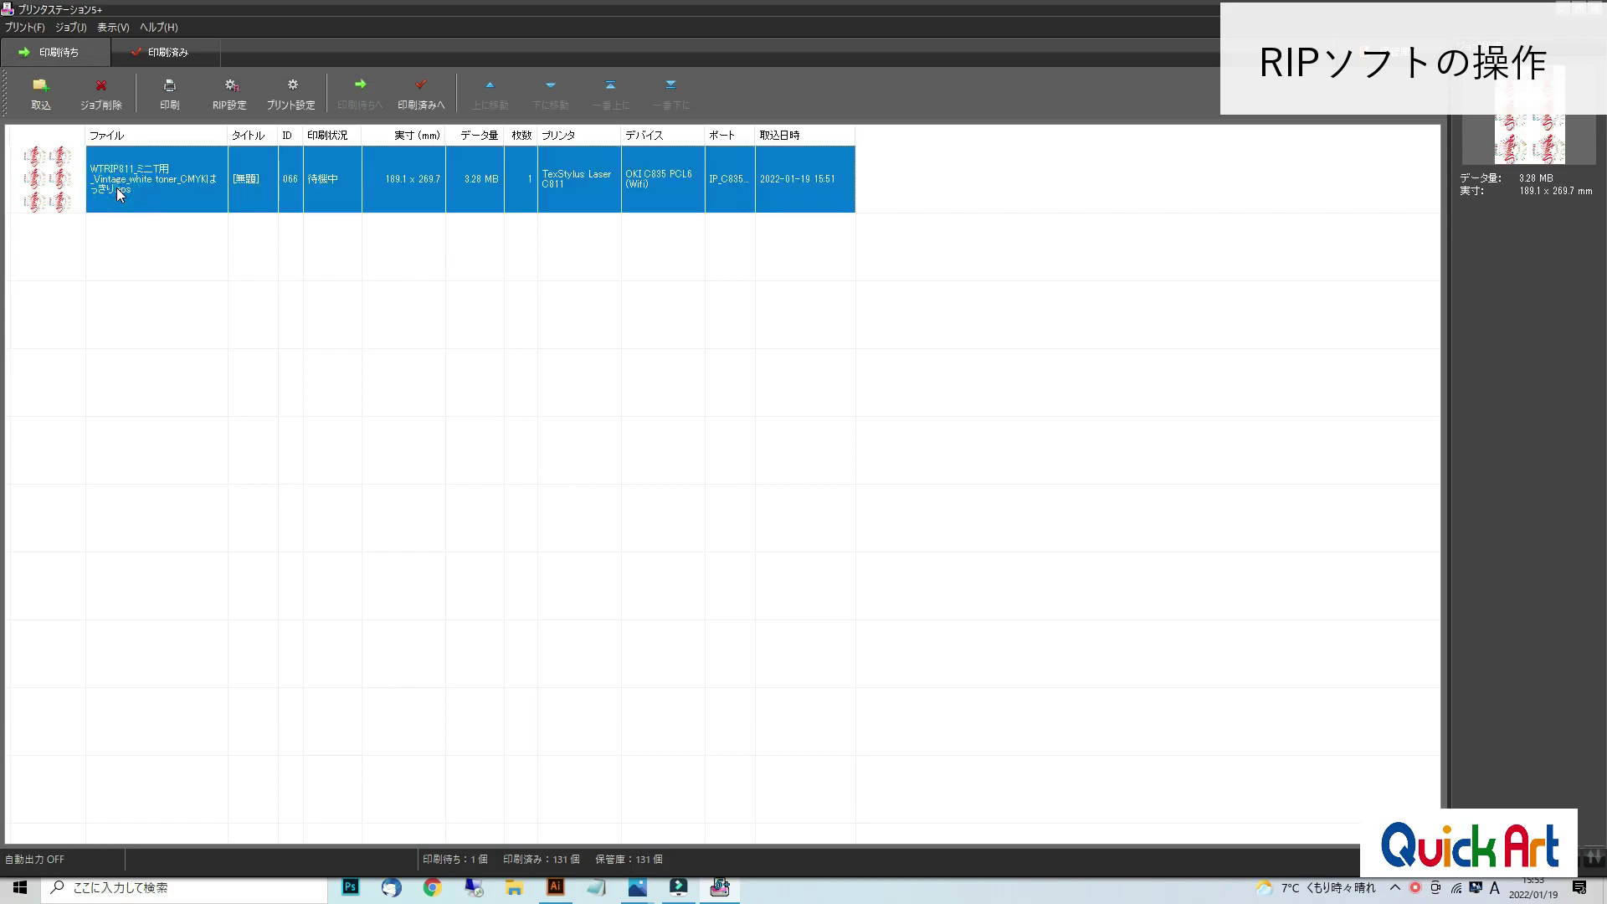
{"action": "left_click", "coordinate": [291, 91]}
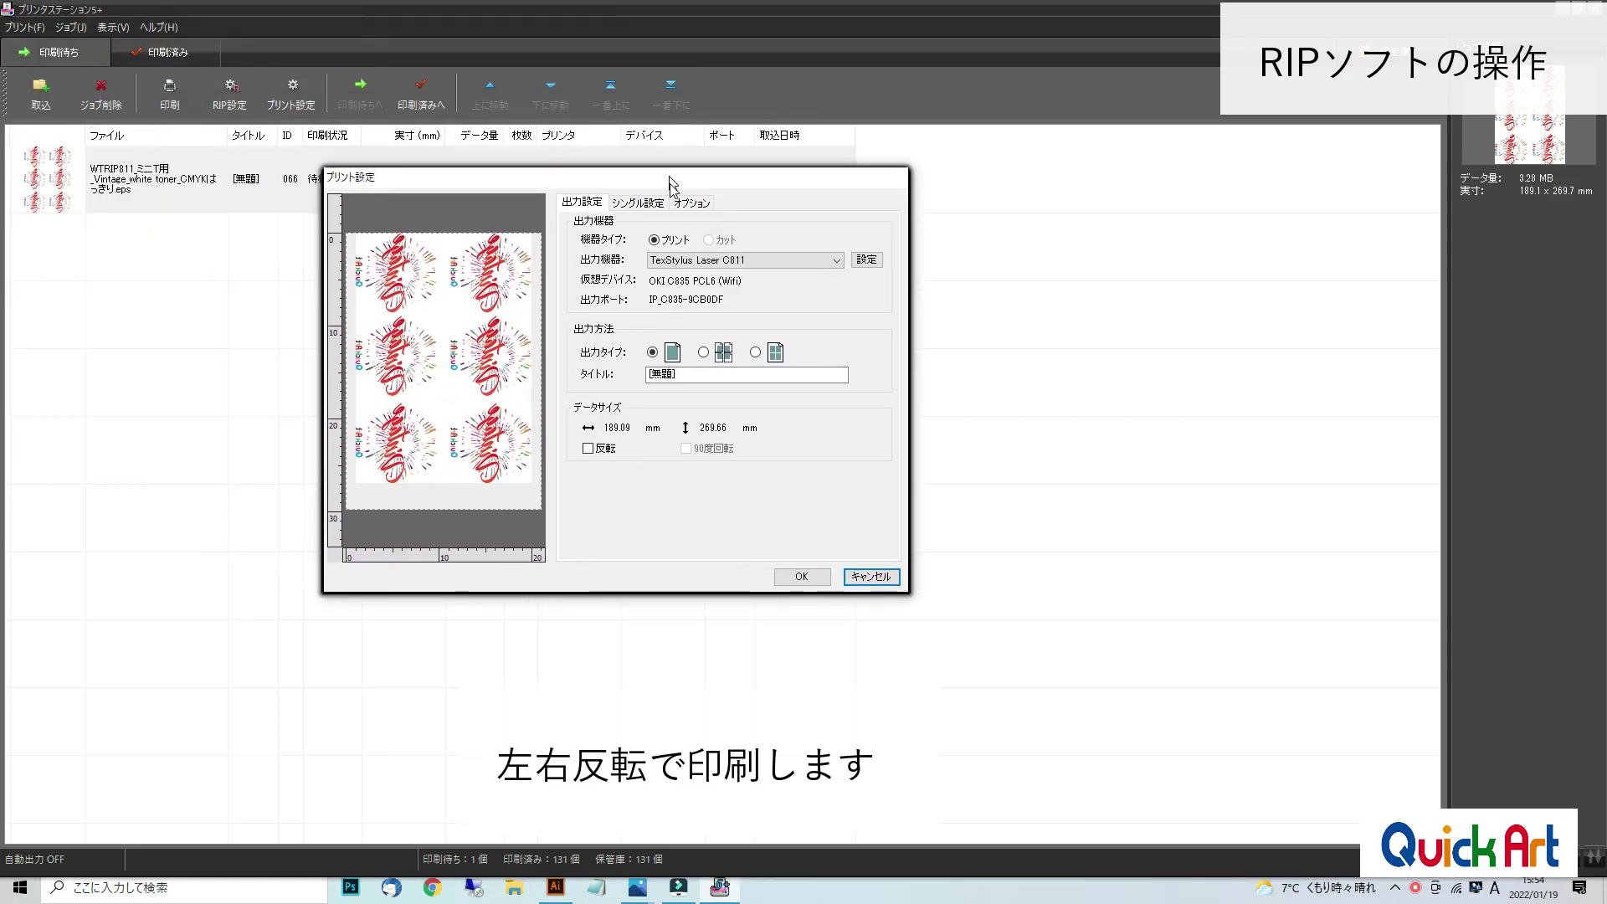
{"action": "left_click", "coordinate": [589, 450]}
{"action": "left_click", "coordinate": [590, 450]}
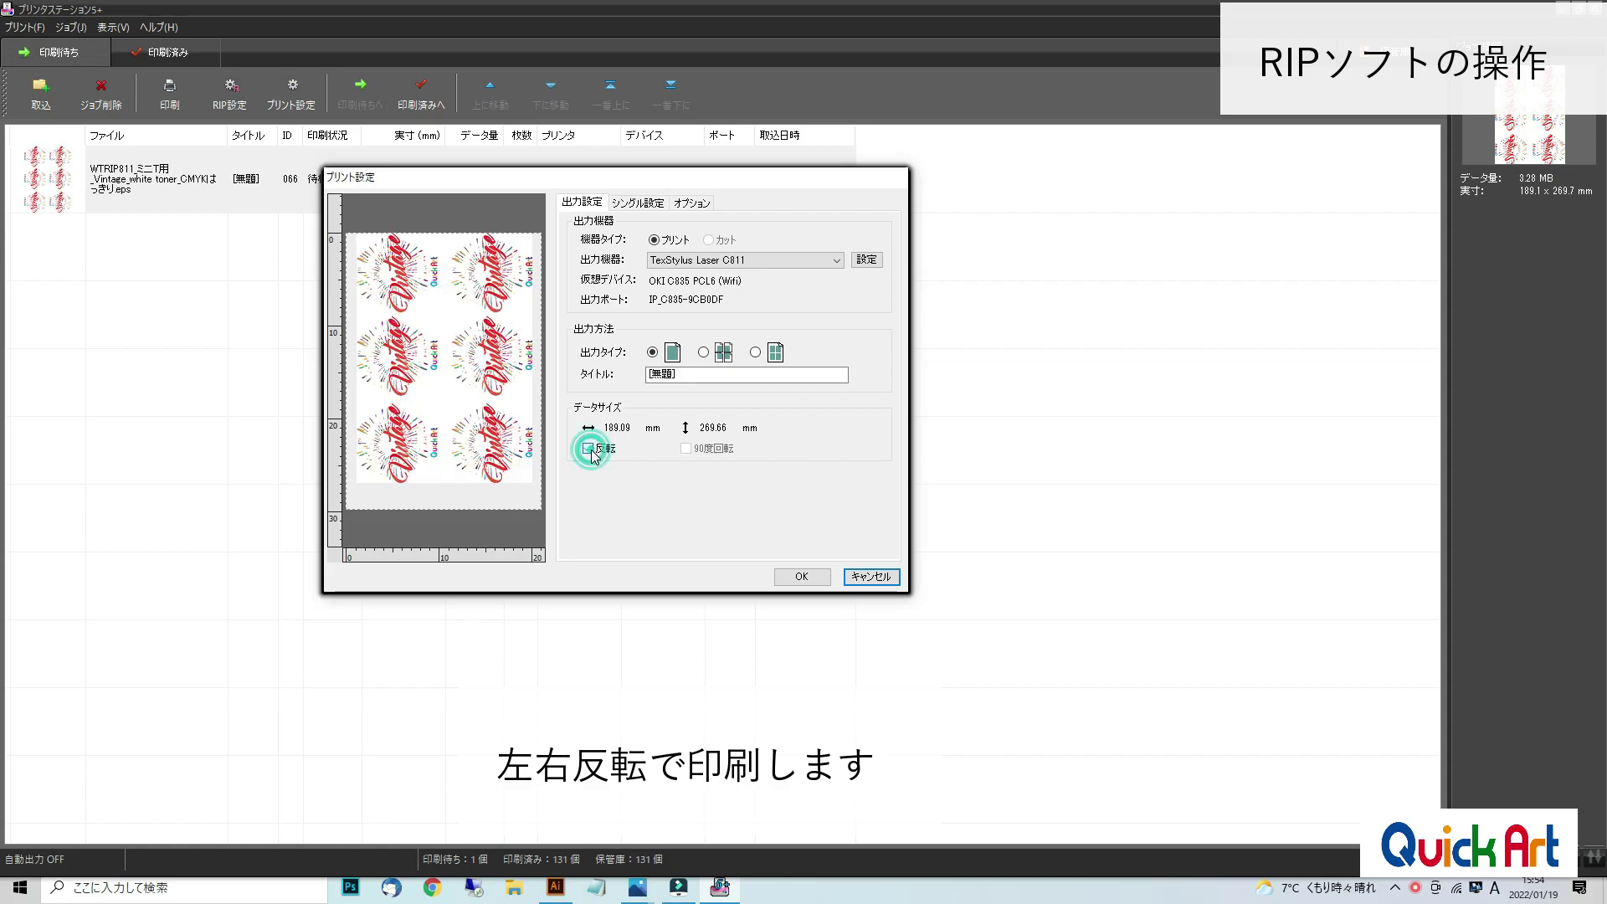
Review the job's sheet size and offset settings, and open the device settings of the TexStylus Laser C811 output device
{"action": "left_click", "coordinate": [655, 205]}
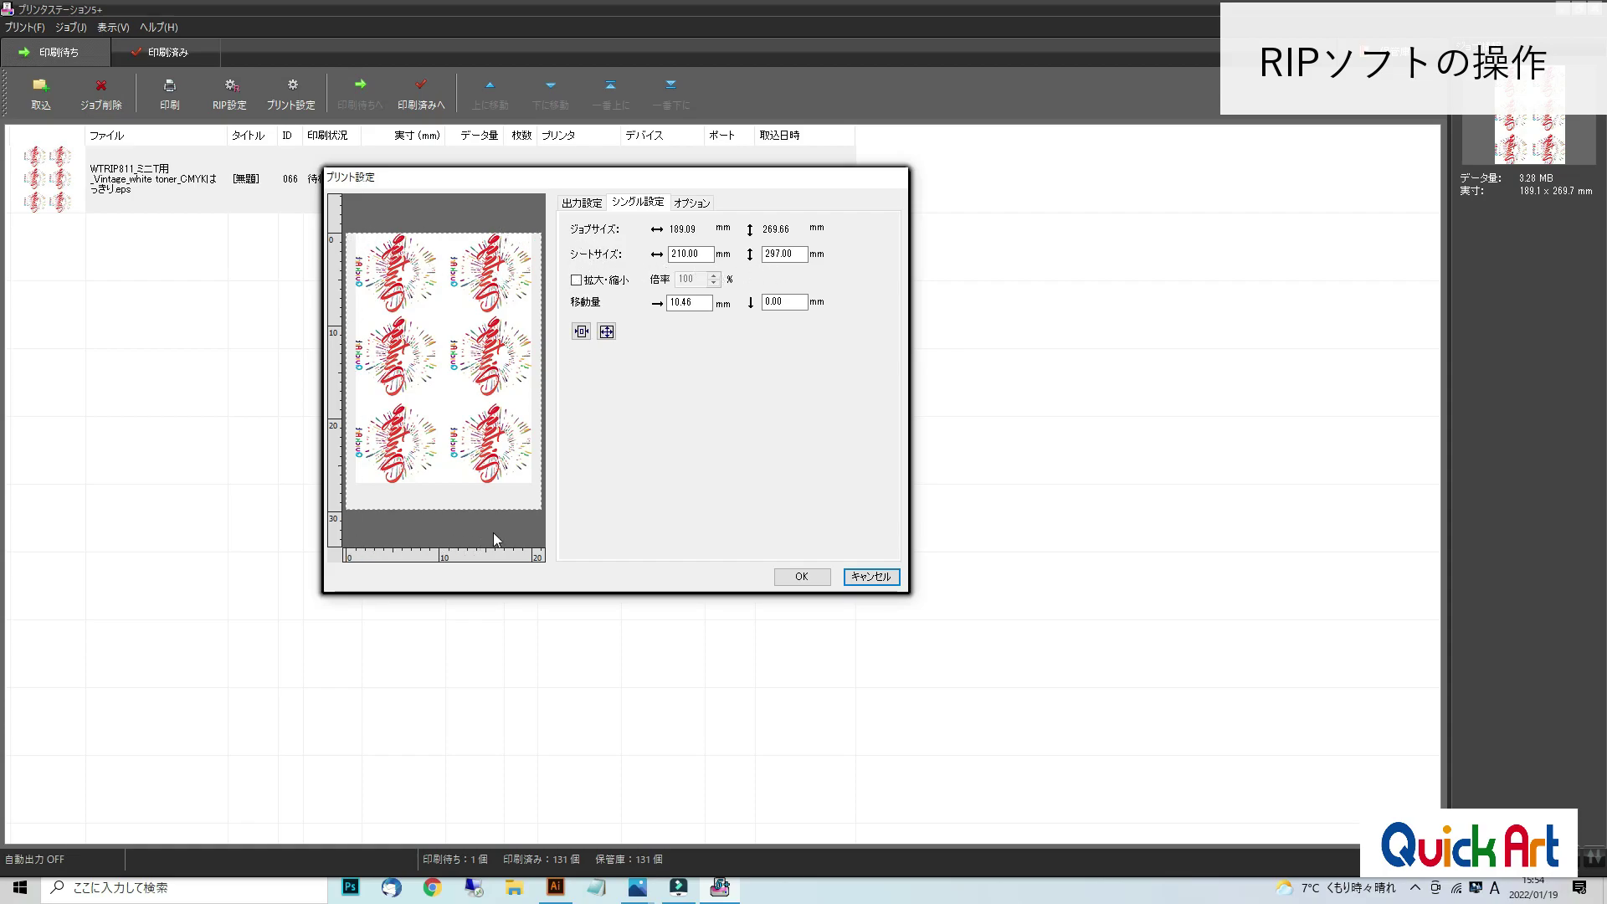
{"action": "left_click", "coordinate": [596, 204]}
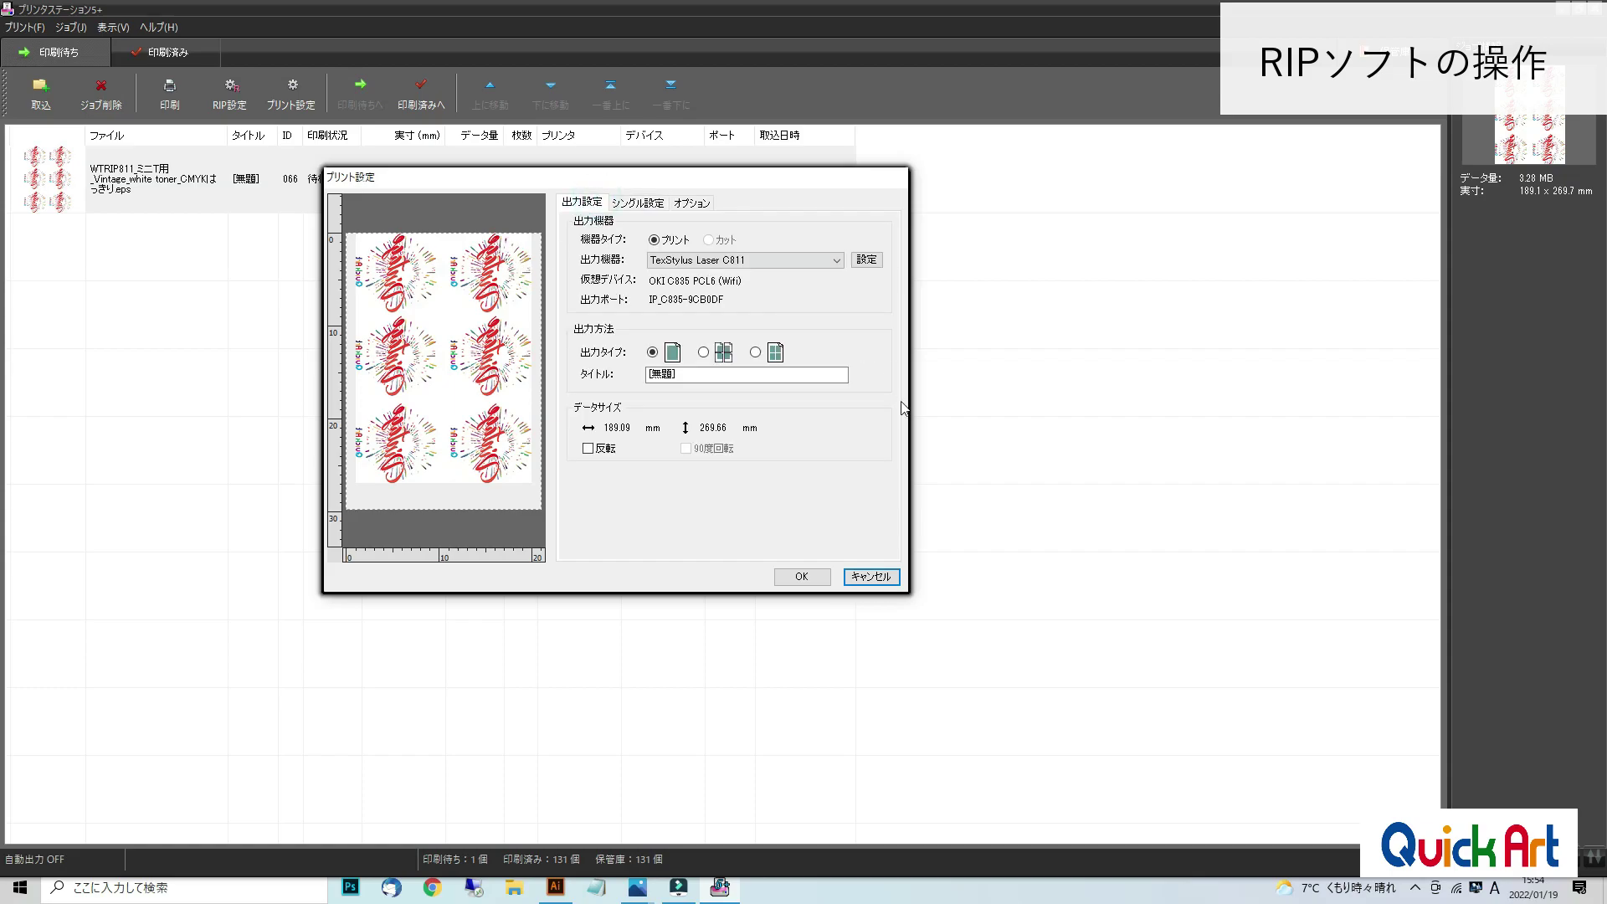
{"action": "left_click", "coordinate": [856, 262]}
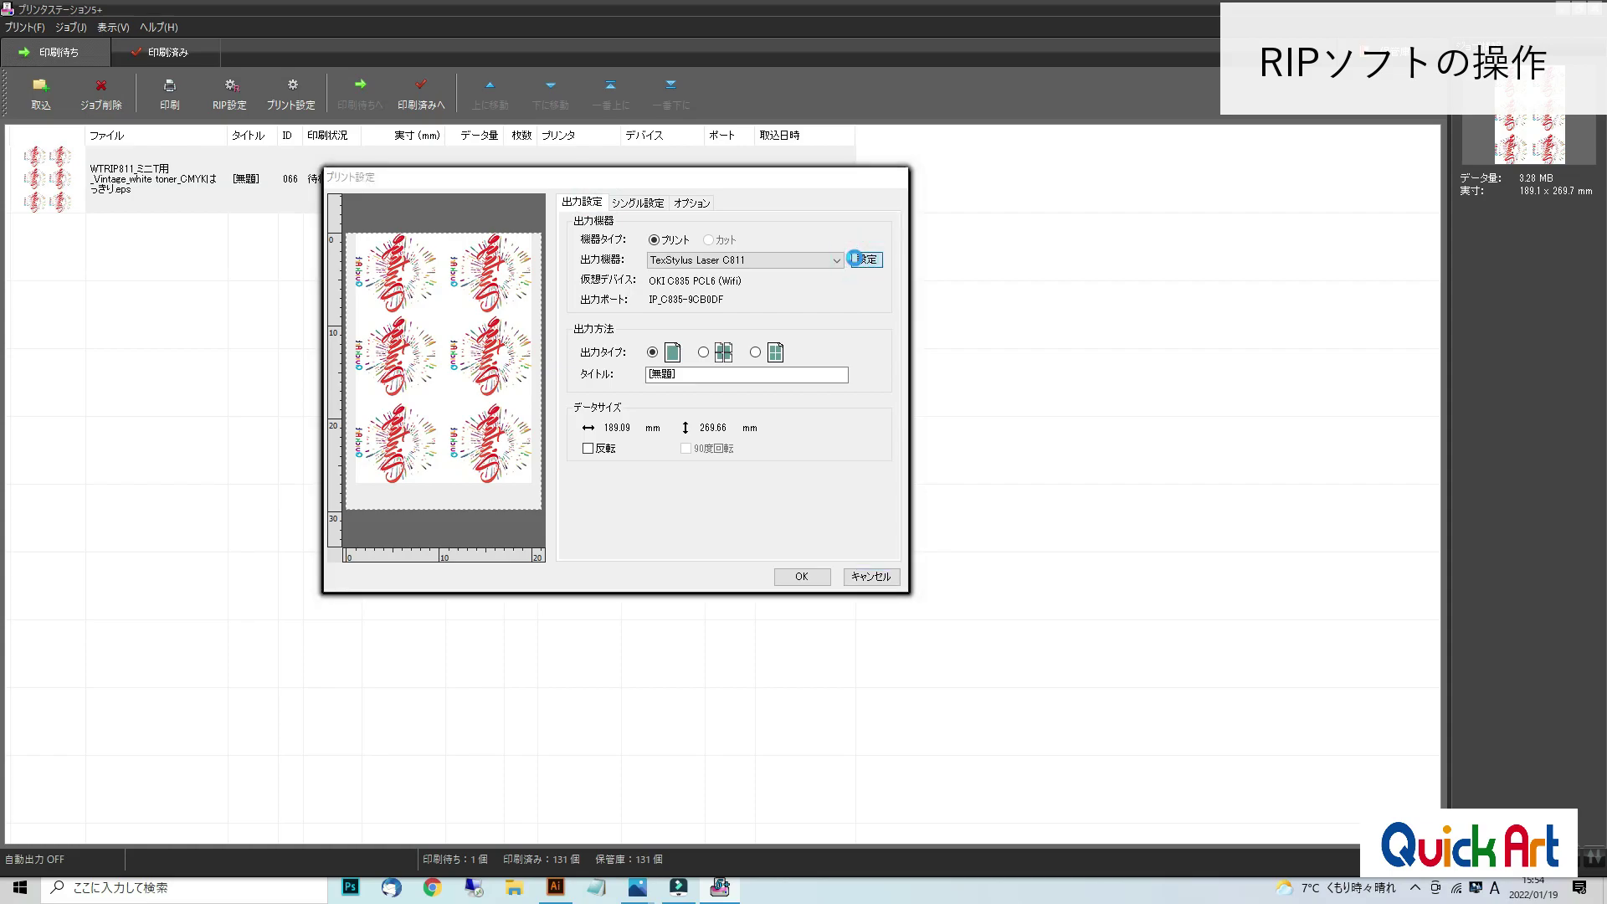